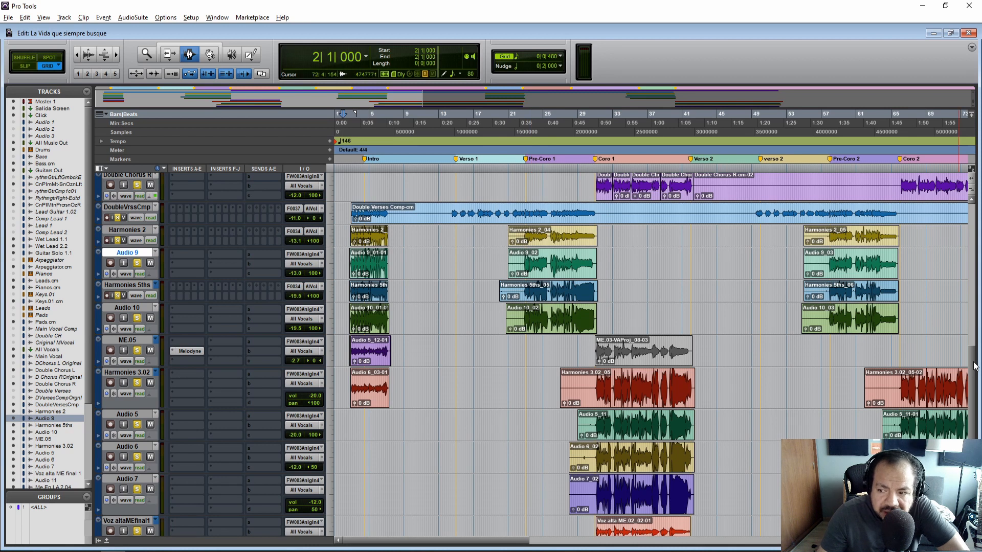
# Look over the harmony vocal tracks and examine their intro clips close up against the Main Vocal
pyautogui.scroll(-2, 974, 383)
pyautogui.scroll(-3, 974, 382)
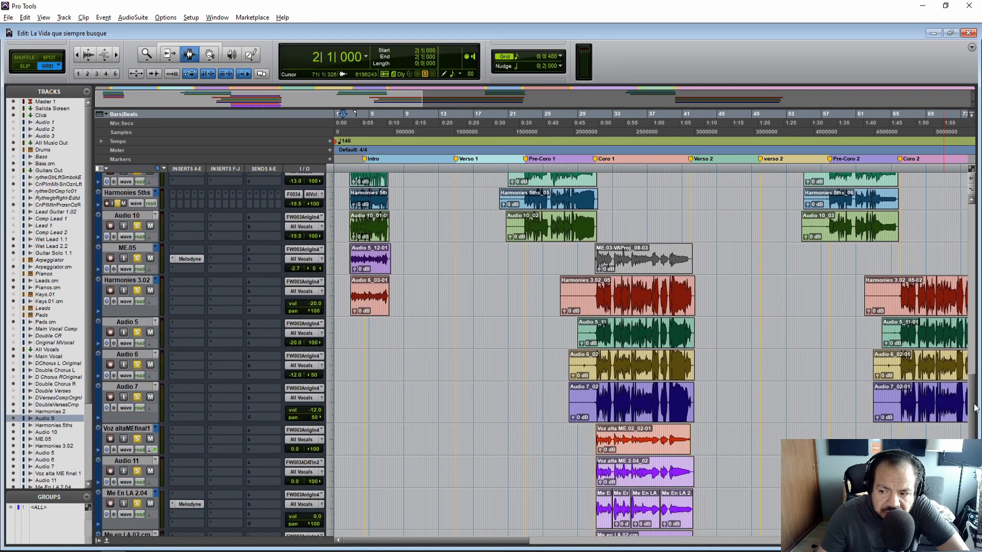
pyautogui.scroll(3, 974, 408)
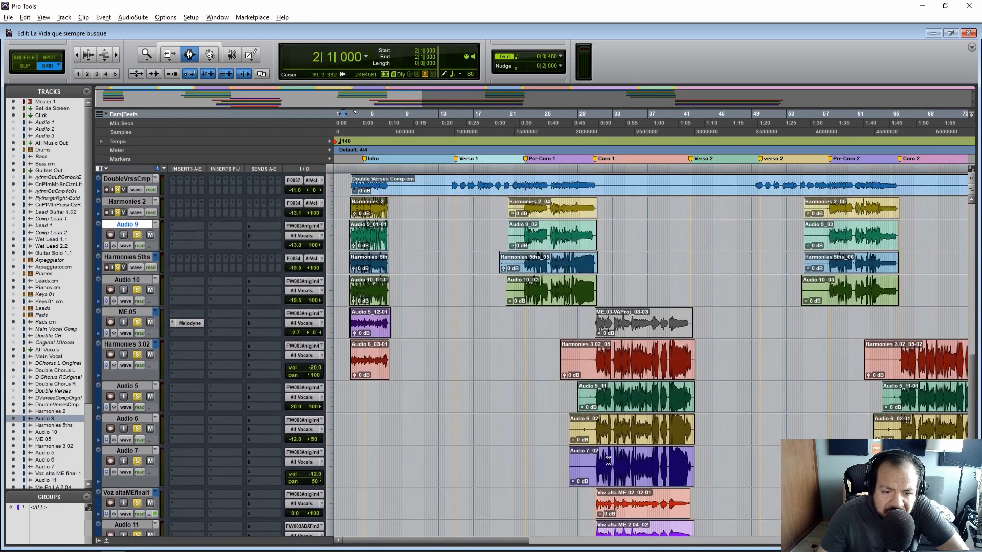
pyautogui.moveTo(444, 541)
pyautogui.mouseDown()
pyautogui.moveTo(696, 545)
pyautogui.moveTo(435, 544)
pyautogui.mouseUp()
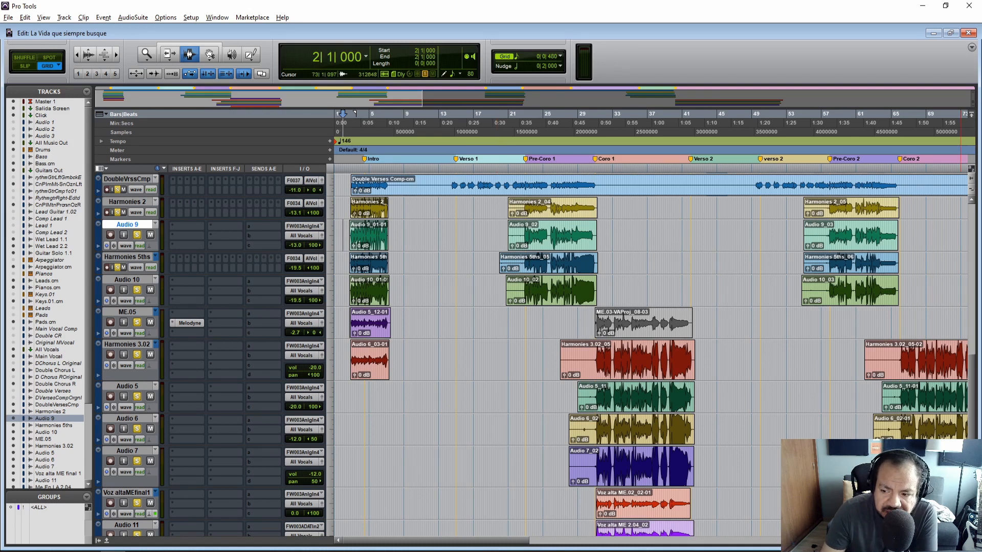
pyautogui.hotkey('ctrl', ']')
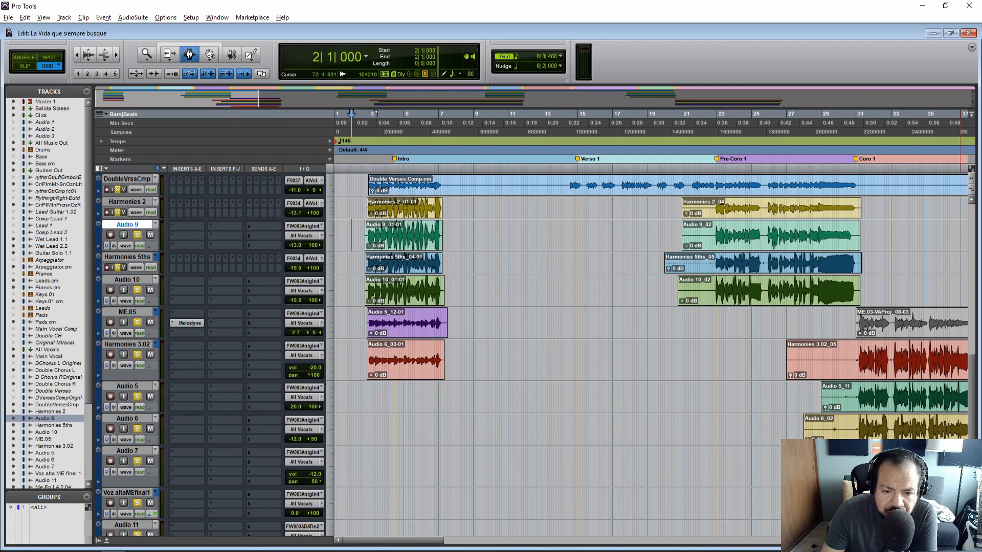
pyautogui.hotkey('ctrl', ']')
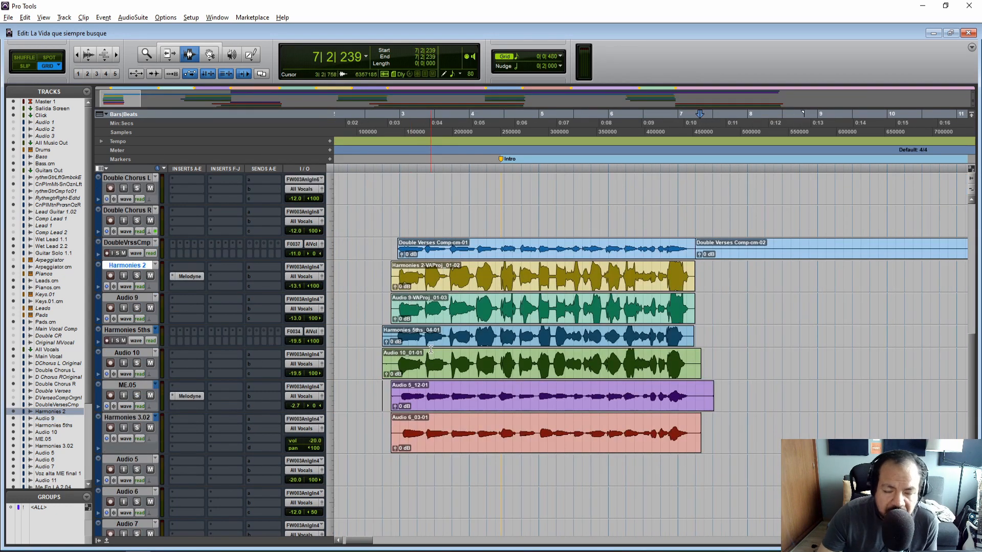
pyautogui.scroll(2, 431, 352)
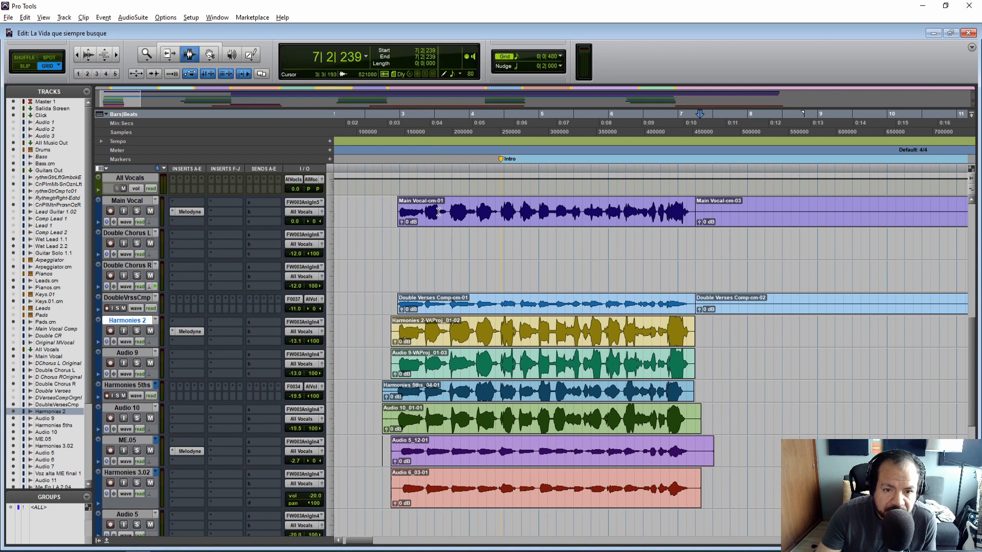
# Open the VocALign Project AudioSuite plug-in and capture the Main Vocal intro phrase from 2|4|480 to 7|2|000 as the guide
pyautogui.click(391, 393)
pyautogui.click(131, 17)
pyautogui.moveTo(167, 139)
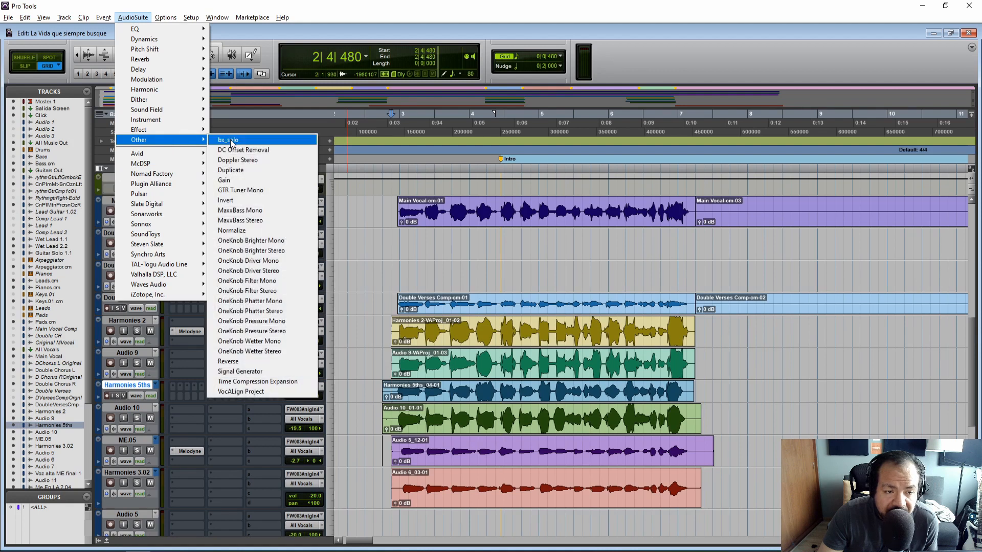
pyautogui.click(240, 391)
pyautogui.moveTo(309, 74); pyautogui.dragTo(260, 150)
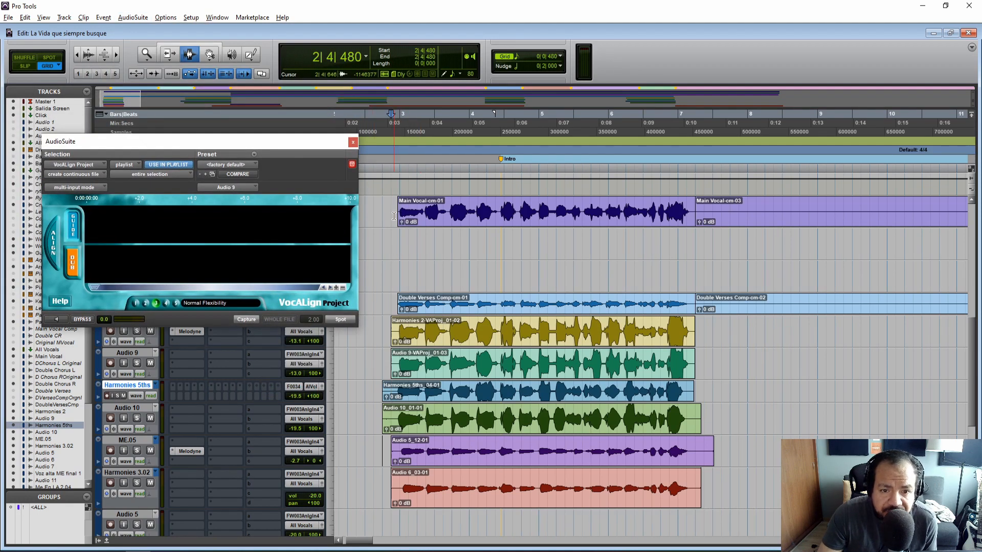
pyautogui.moveTo(393, 216); pyautogui.dragTo(698, 220)
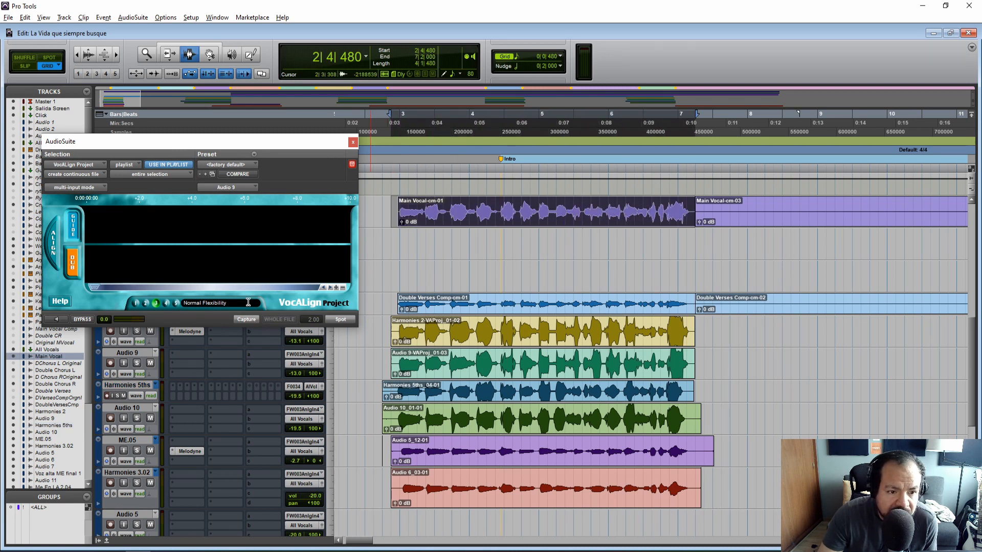
pyautogui.click(249, 321)
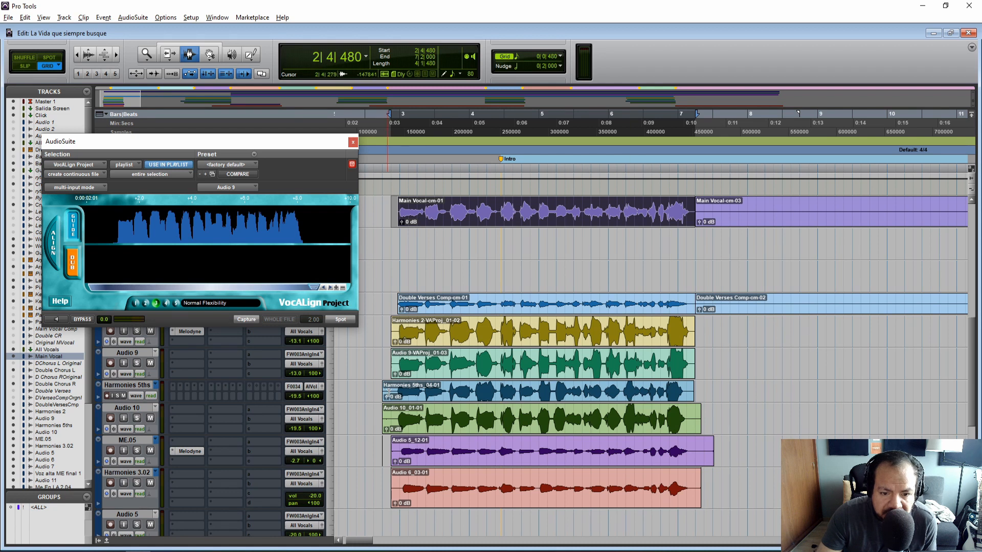
# Split the Harmonies 5ths intro clip at 2|4|480 and select it from there to 7|2|000
pyautogui.click(407, 383)
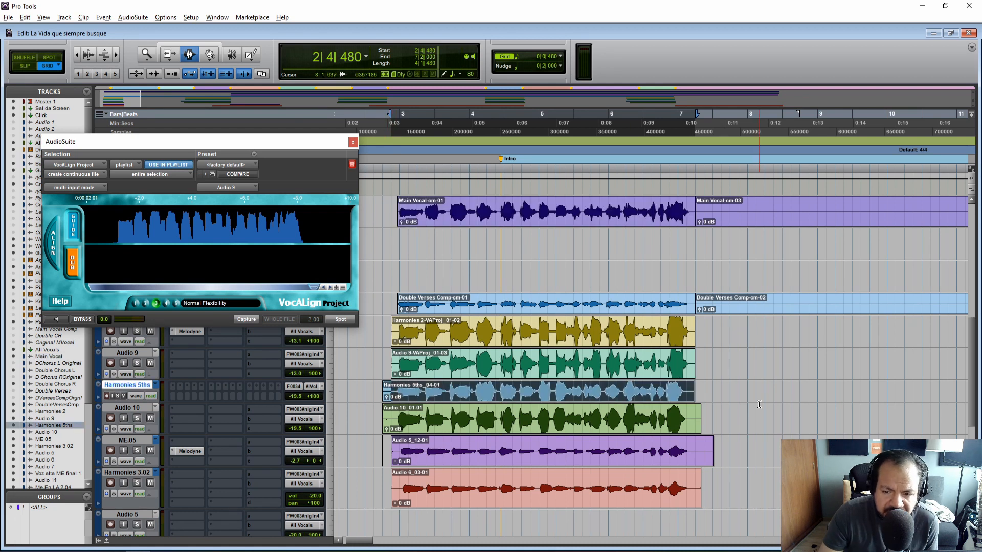
pyautogui.click(394, 396)
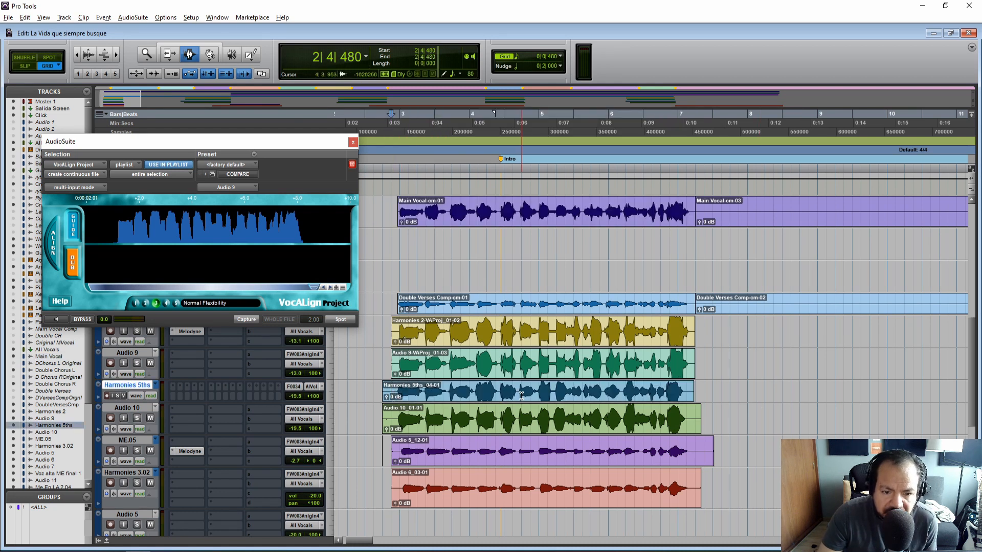
pyautogui.hotkey('ctrl', 'e')
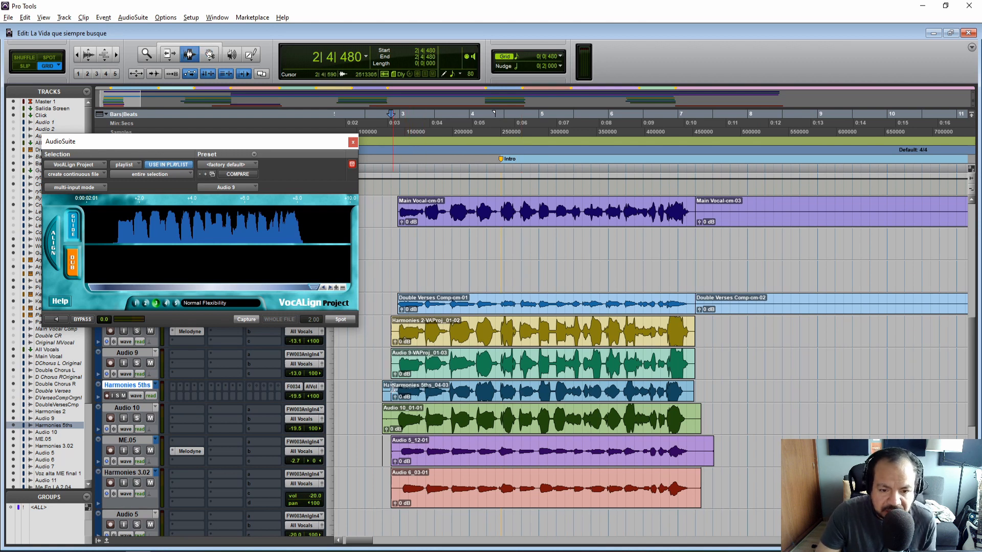
pyautogui.moveTo(392, 391); pyautogui.dragTo(697, 391)
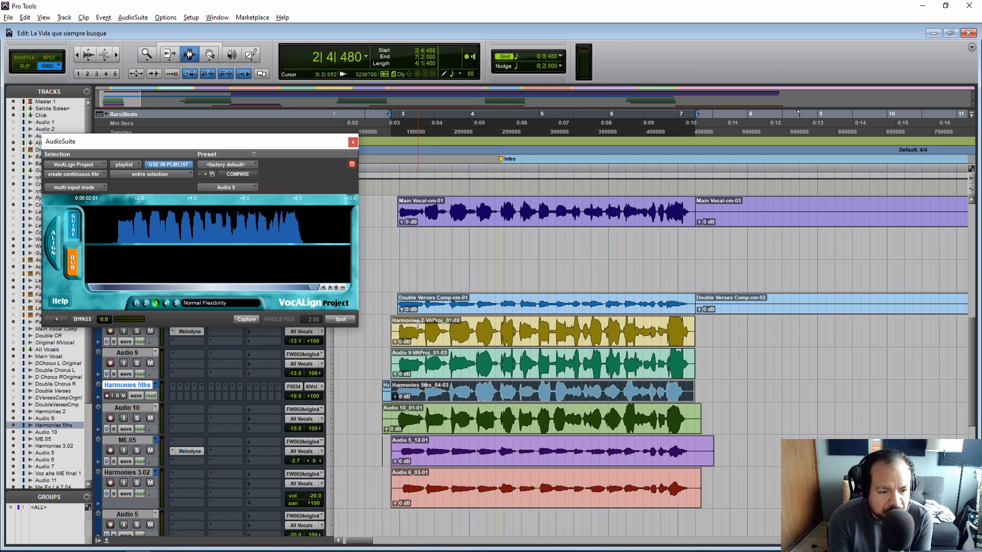
pyautogui.click(150, 430)
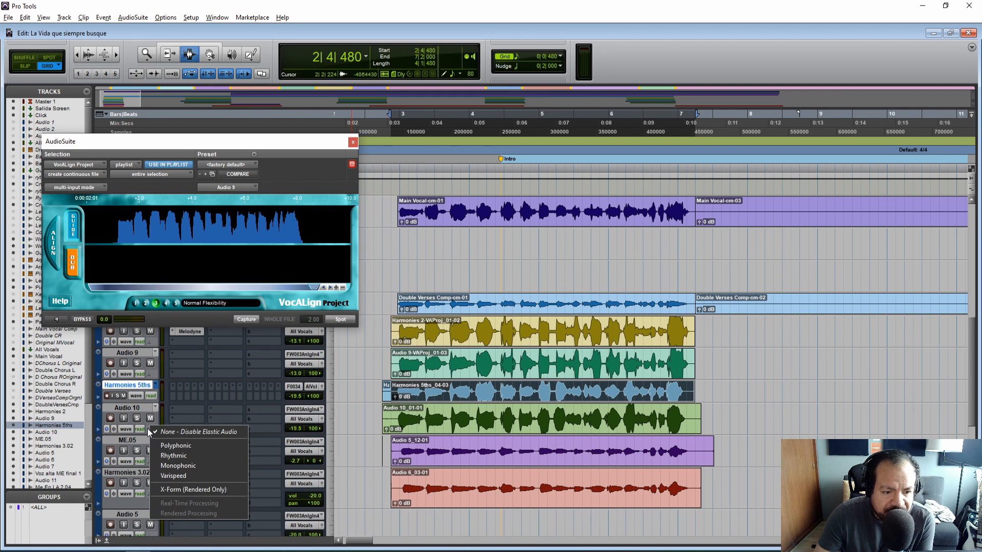
pyautogui.press('Escape')
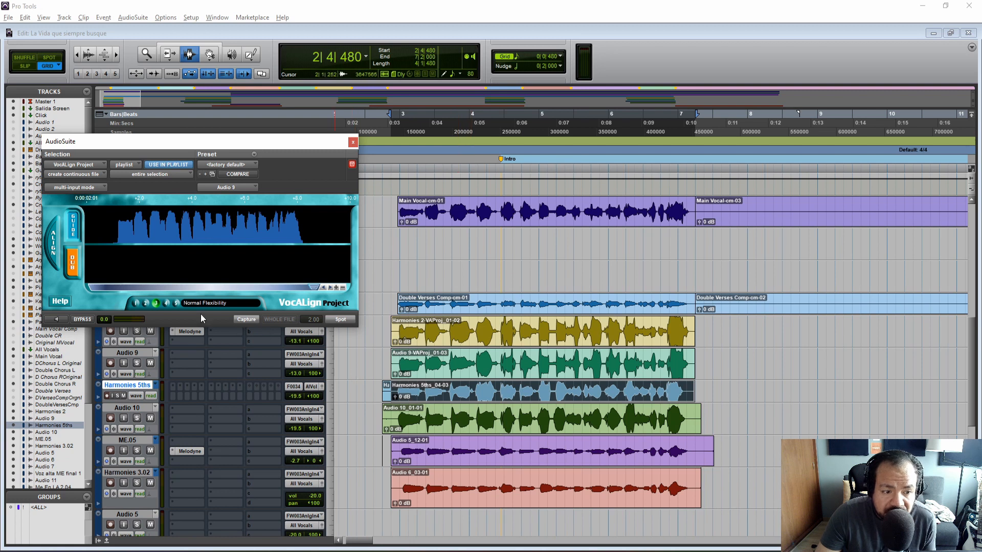
# Set VocALign's track to Harmonies 5ths, then capture the selection as the dub and render the aligned audio
pyautogui.click(226, 187)
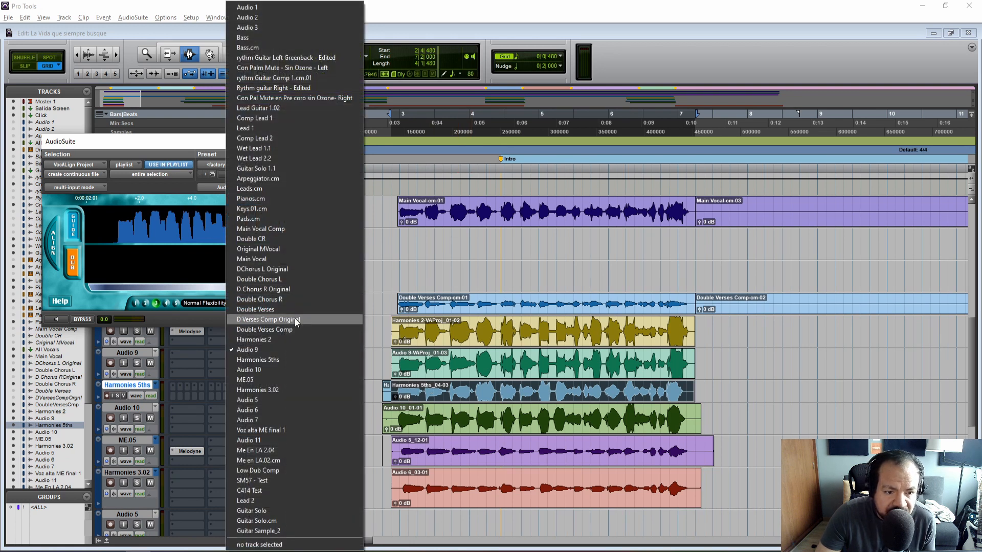
pyautogui.click(283, 423)
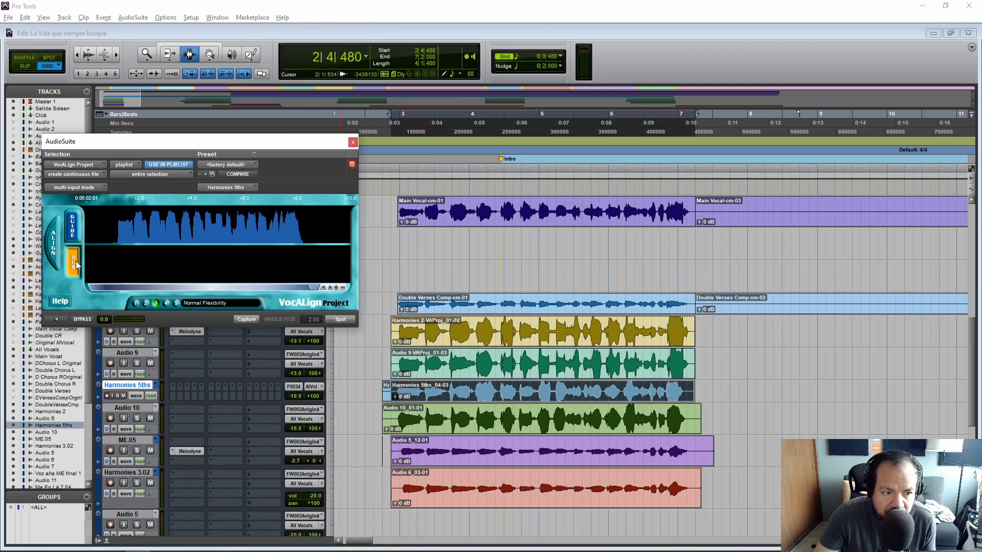
pyautogui.click(246, 320)
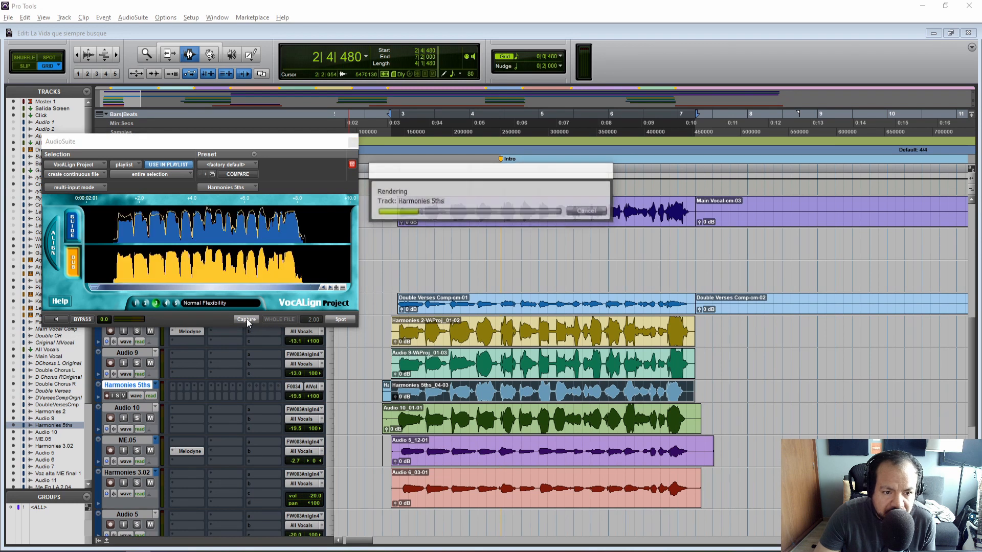
pyautogui.click(341, 320)
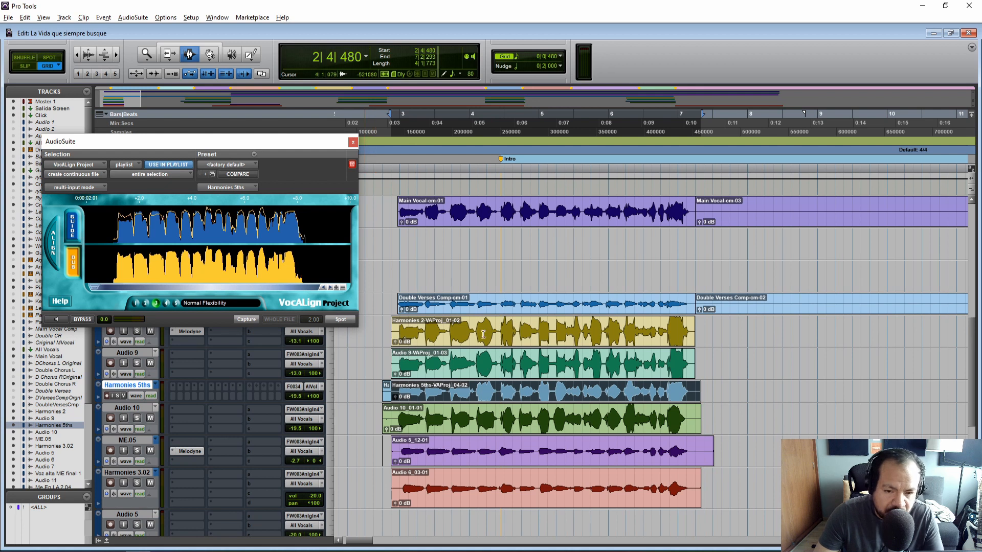
# Solo the Main Vocal and Harmonies 5ths tracks, enlarge the Harmonies 5ths track height, and play back the intro
pyautogui.moveTo(242, 148); pyautogui.dragTo(601, 55)
pyautogui.click(137, 211)
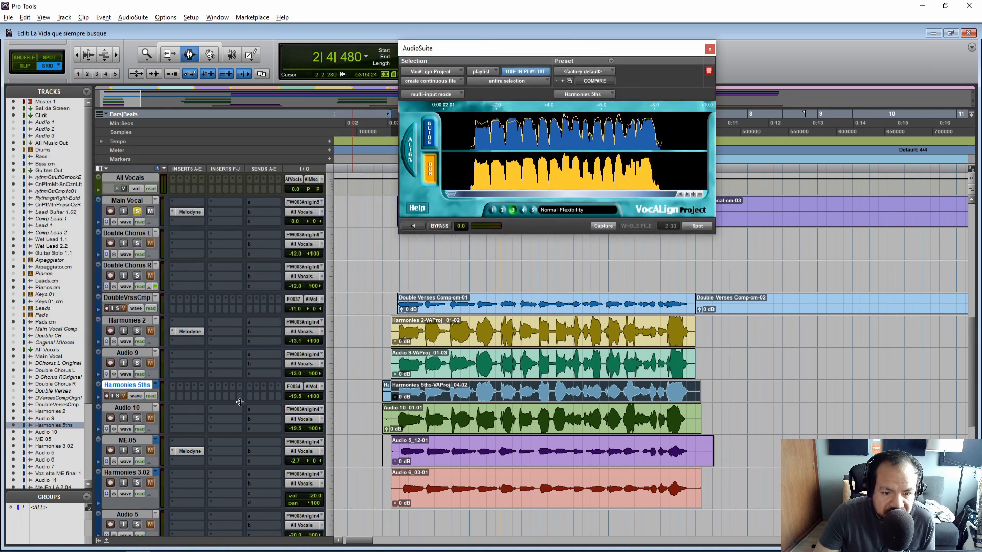
pyautogui.click(117, 397)
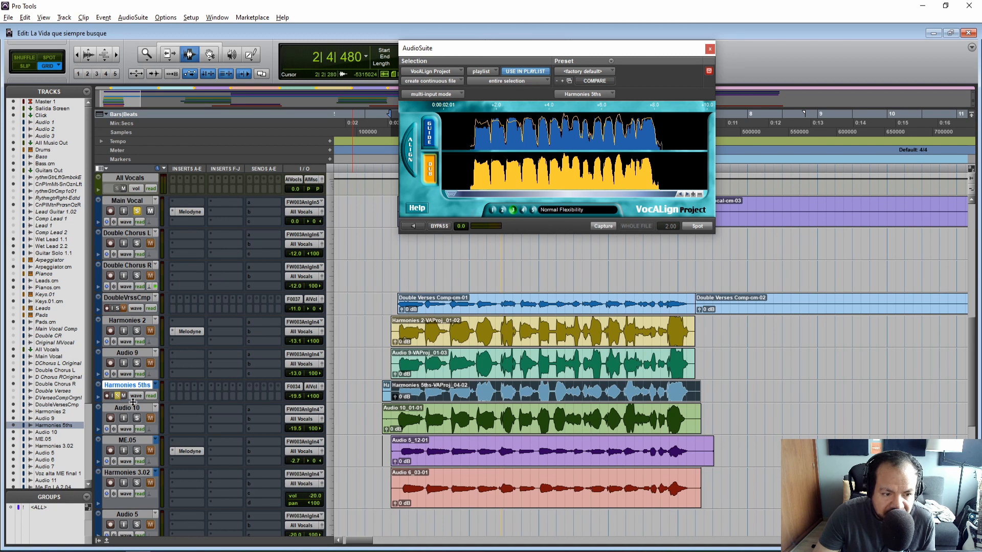
pyautogui.moveTo(133, 402); pyautogui.dragTo(133, 411)
pyautogui.click(410, 409)
pyautogui.press('space')
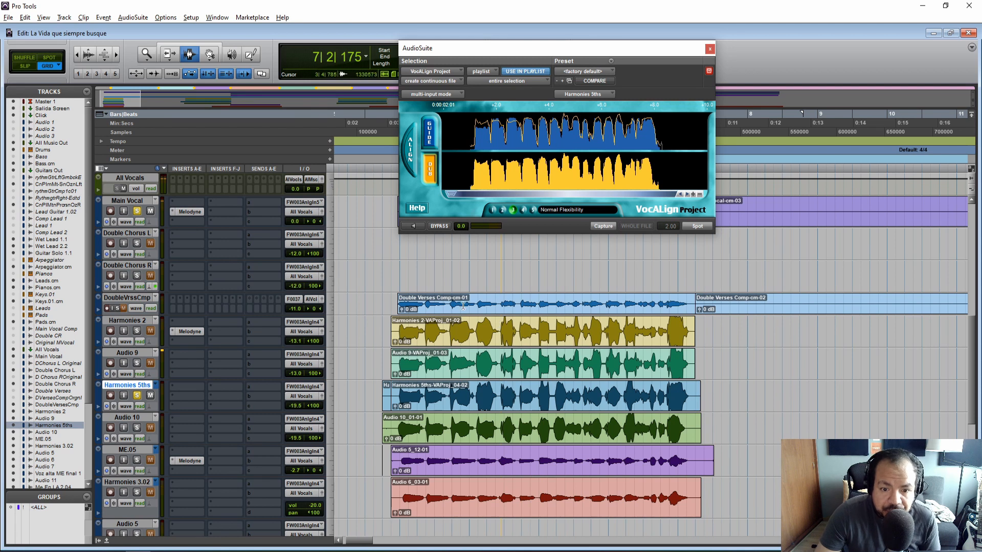
# Split the Audio 10 intro clip at 2|4|480 and capture the Main Vocal intro clip as VocALign's guide
pyautogui.click(393, 429)
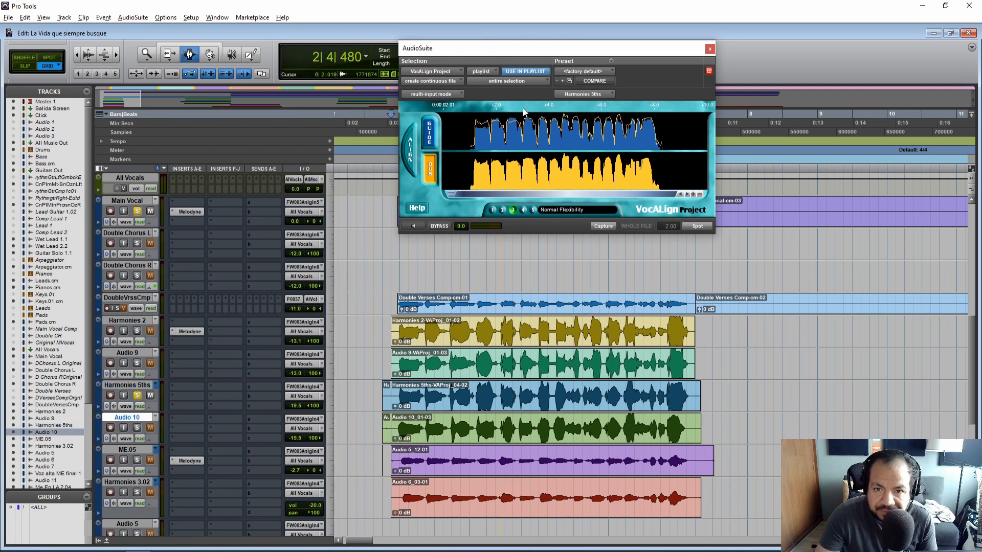
pyautogui.moveTo(510, 50); pyautogui.dragTo(867, 159)
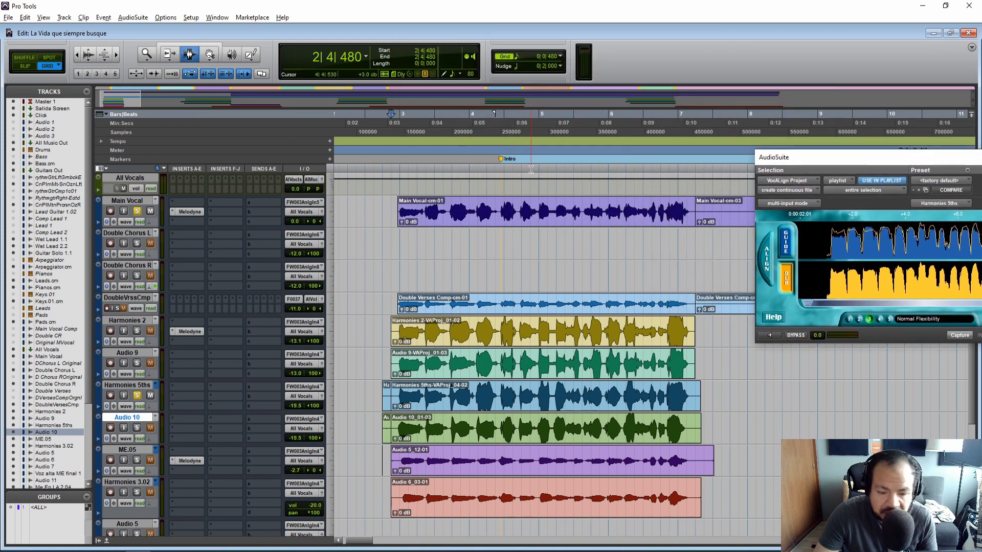
pyautogui.press('F8')
pyautogui.click(529, 213)
pyautogui.moveTo(777, 157); pyautogui.dragTo(422, 73)
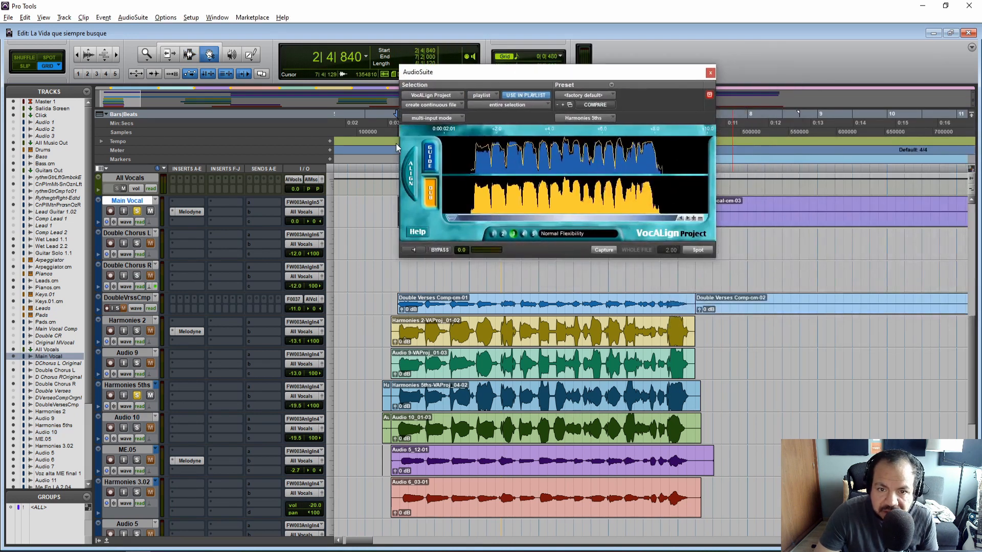
pyautogui.click(603, 250)
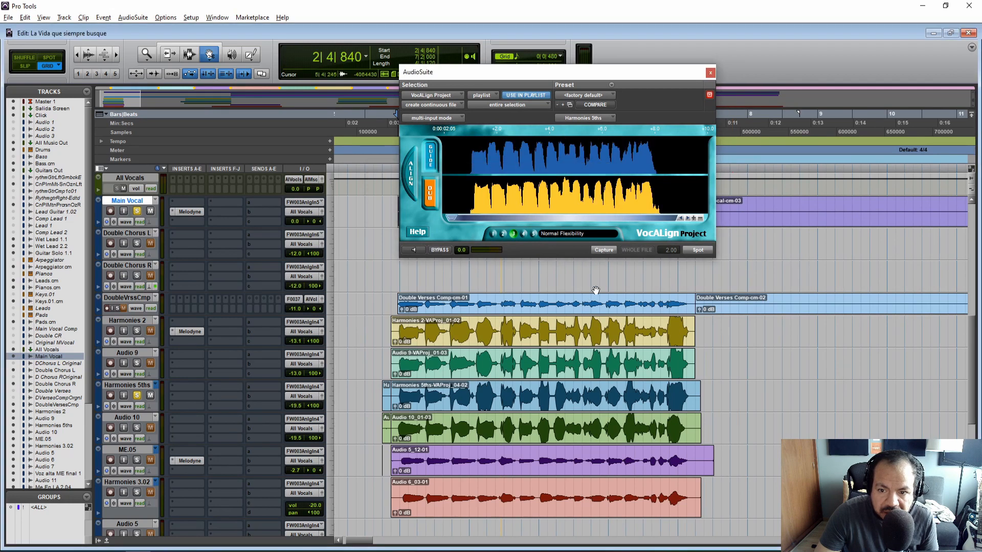
# Select the Audio 10 track and set VocALign's track to Audio 10
pyautogui.click(135, 418)
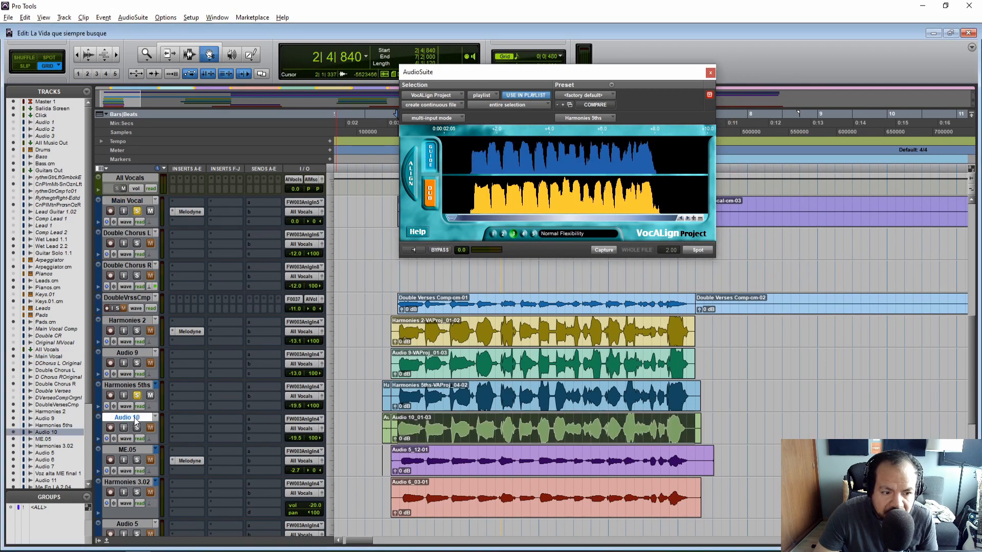
pyautogui.click(609, 118)
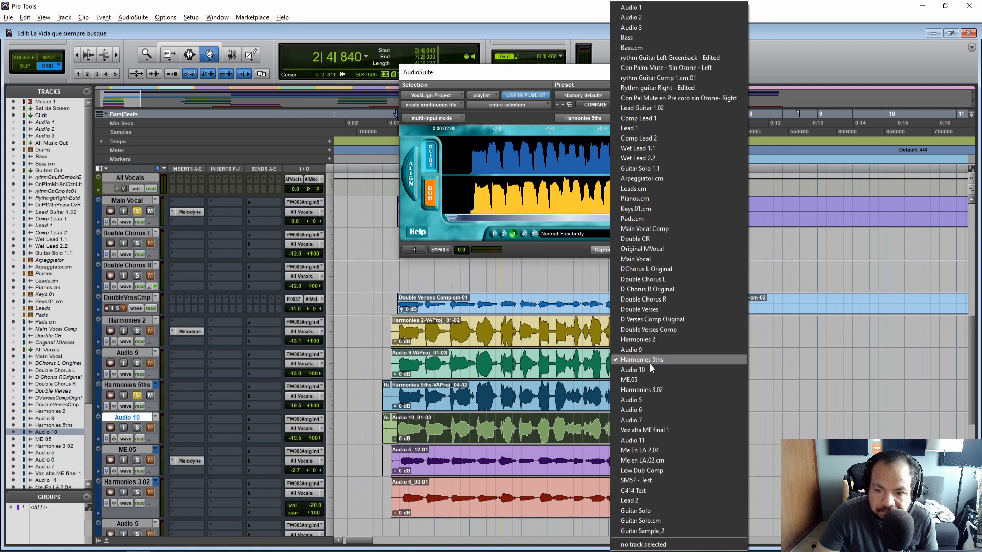
pyautogui.click(647, 369)
# Split the end of the Audio 10 intro clip at 7|2|000 and select the section before the cut
pyautogui.press('F6')
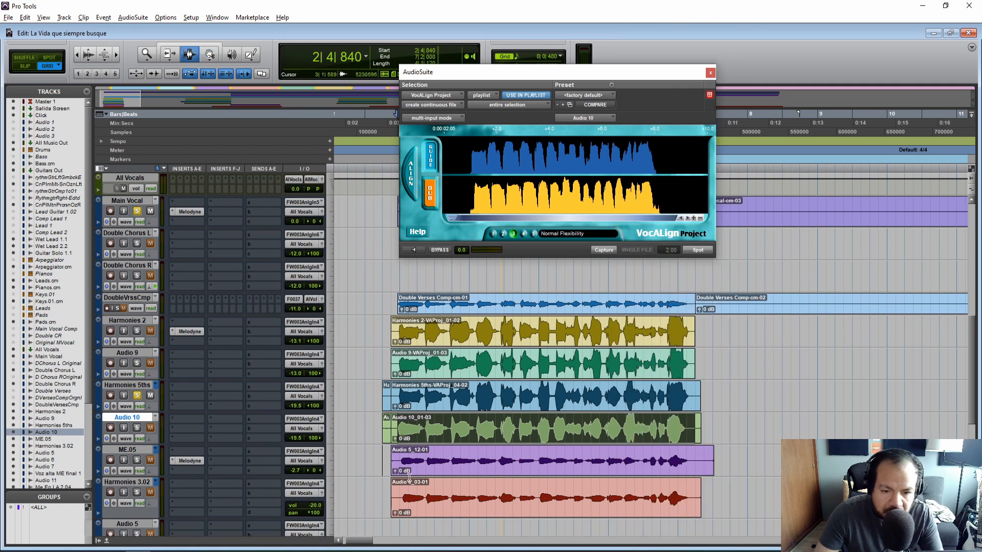
pyautogui.moveTo(396, 436); pyautogui.dragTo(695, 434)
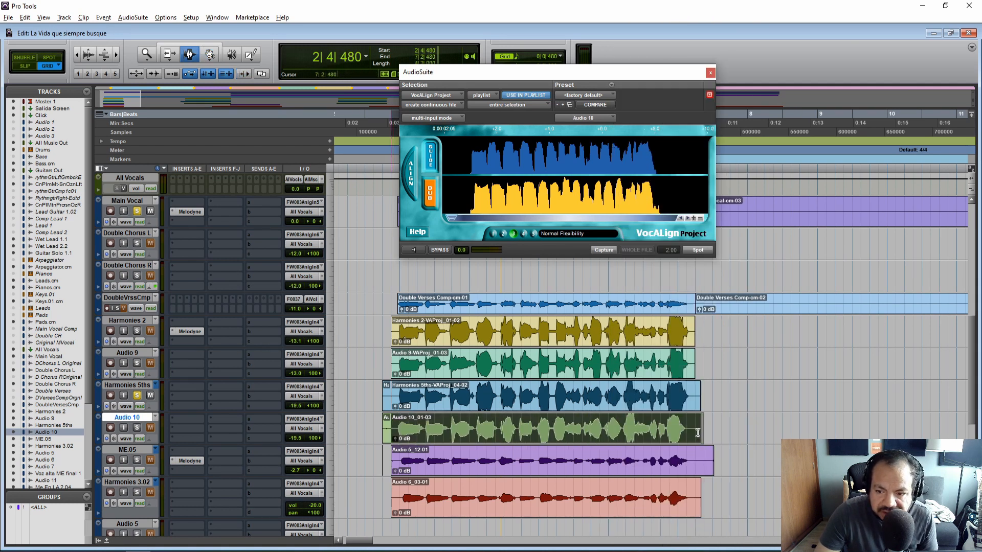
pyautogui.scroll(5, 741, 433)
pyautogui.scroll(-4, 768, 432)
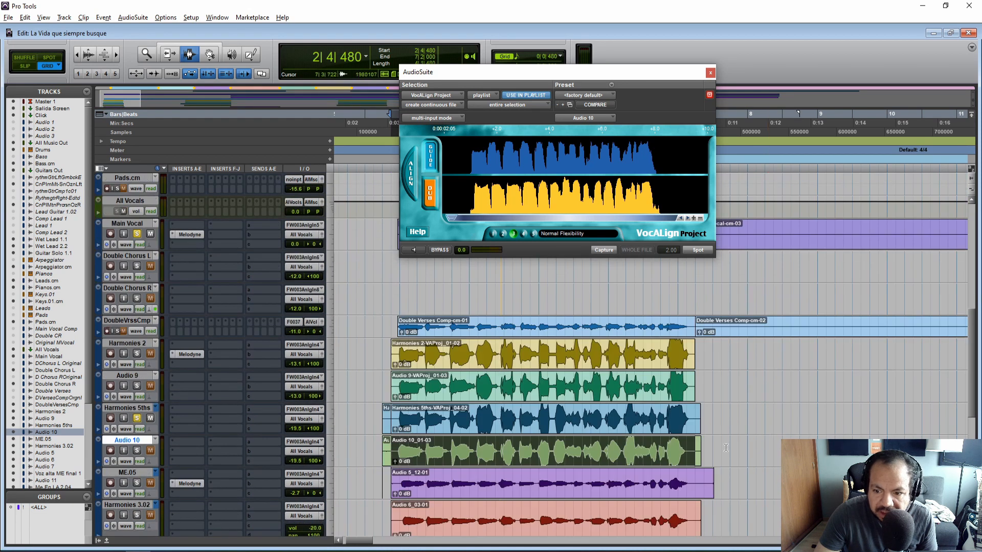
pyautogui.click(700, 449)
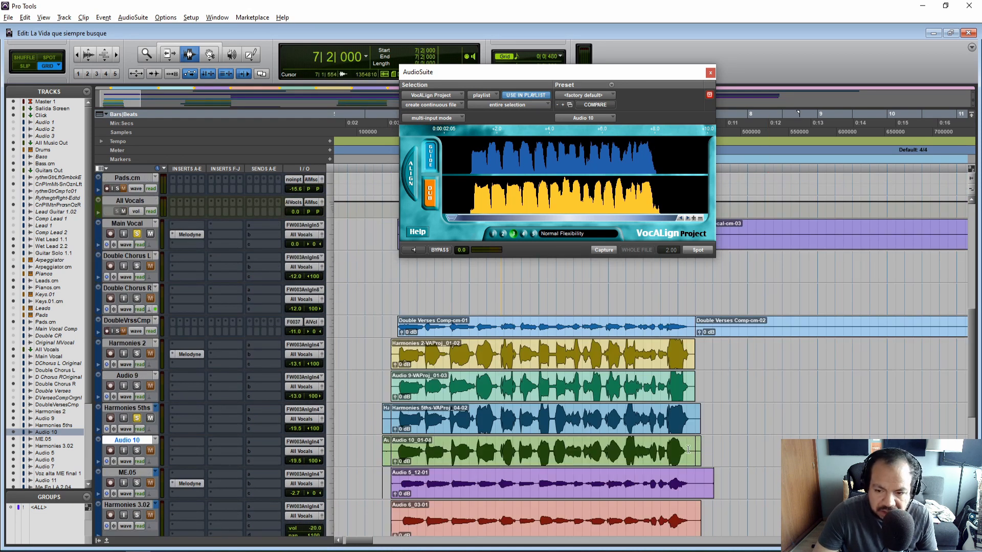
pyautogui.press('F7')
pyautogui.click(663, 436)
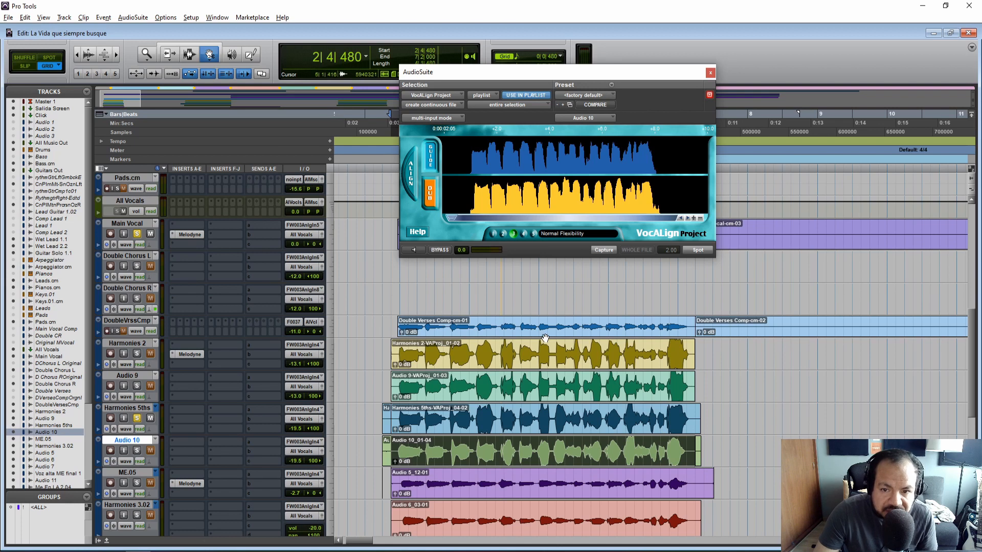
# Align the Audio 10 intro clip as VocALign's dub, spot the result onto its track, and solo Audio 10 instead of Harmonies 5ths
pyautogui.click(430, 200)
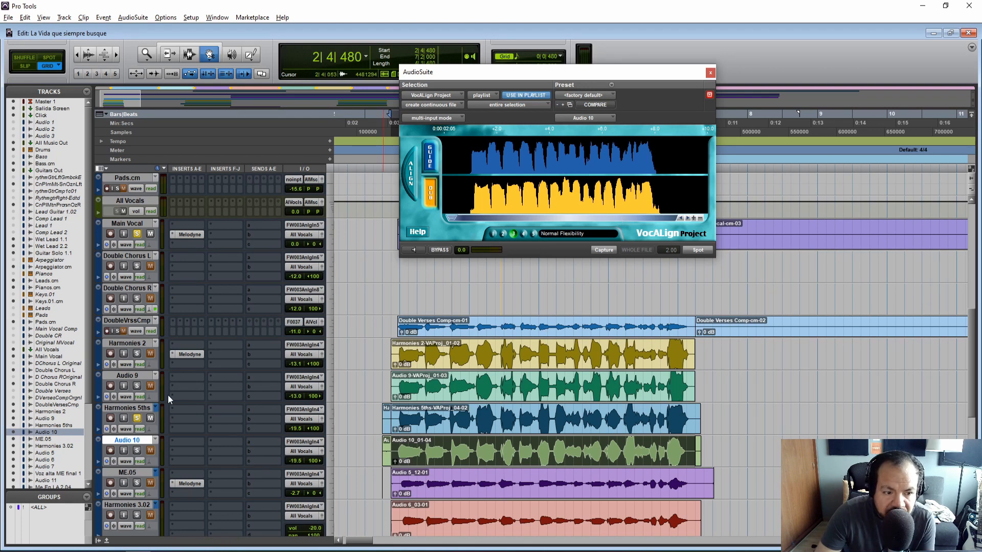
pyautogui.click(138, 450)
pyautogui.click(138, 419)
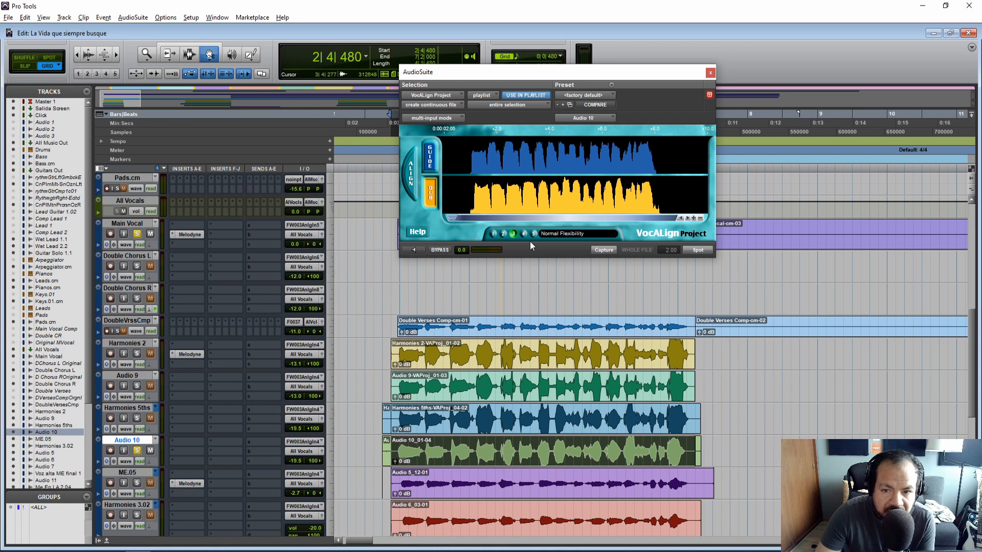
pyautogui.click(607, 249)
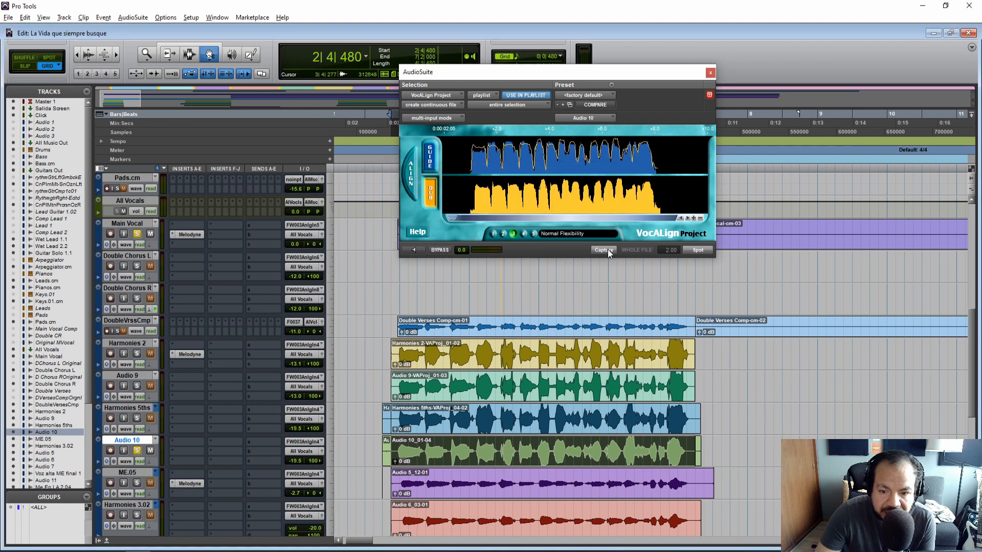
pyautogui.click(698, 249)
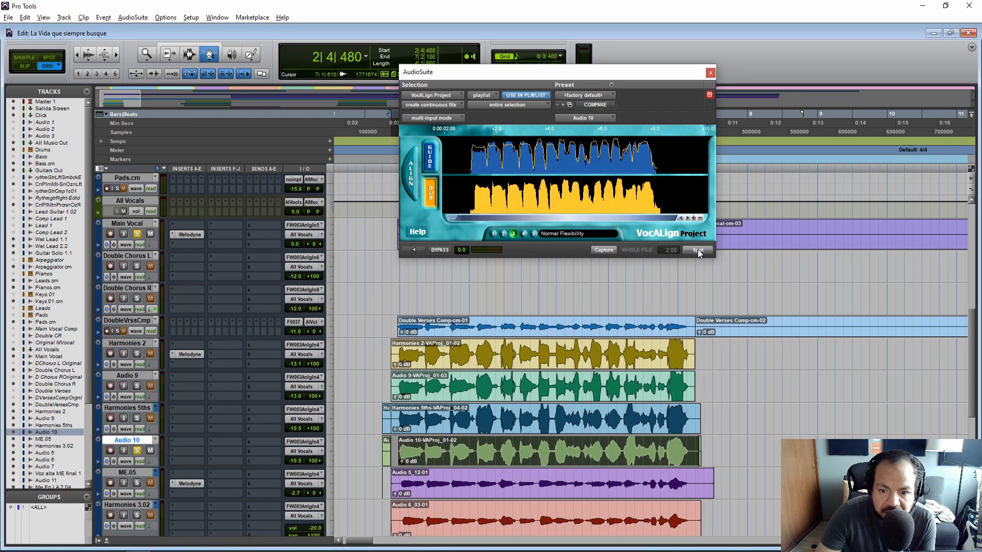
# Play back the aligned Audio 10 intro together with the Main Vocal from 2|4|480
pyautogui.press('F7')
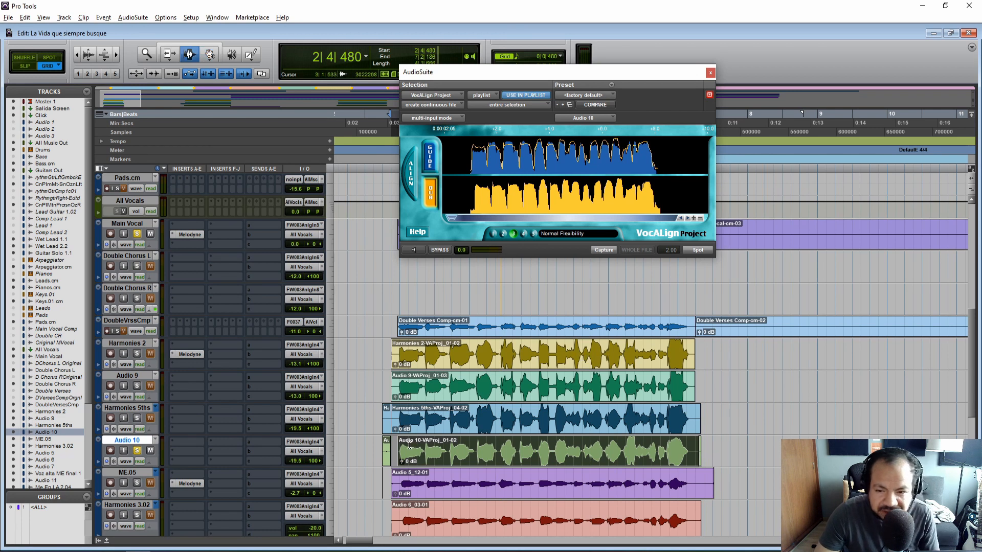
pyautogui.click(399, 448)
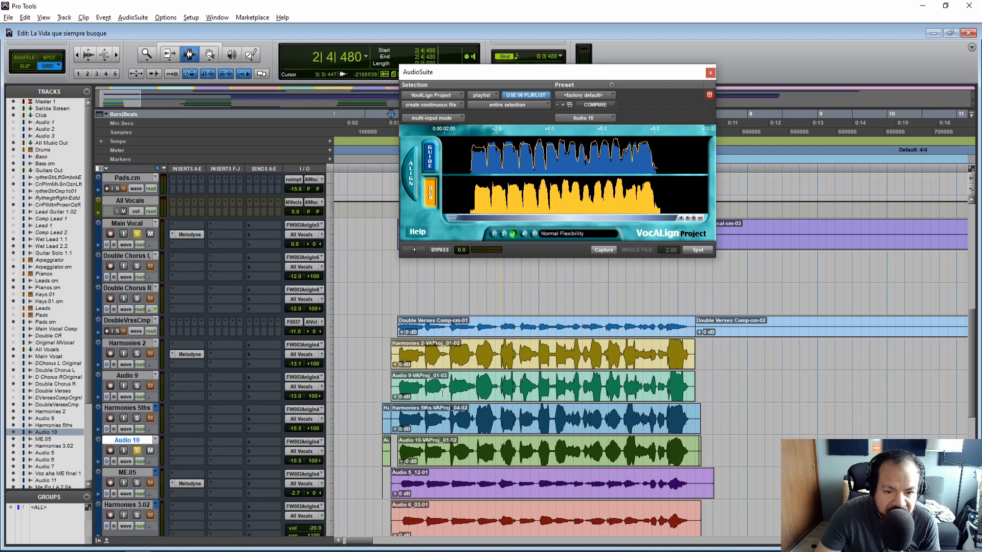
pyautogui.press('space')
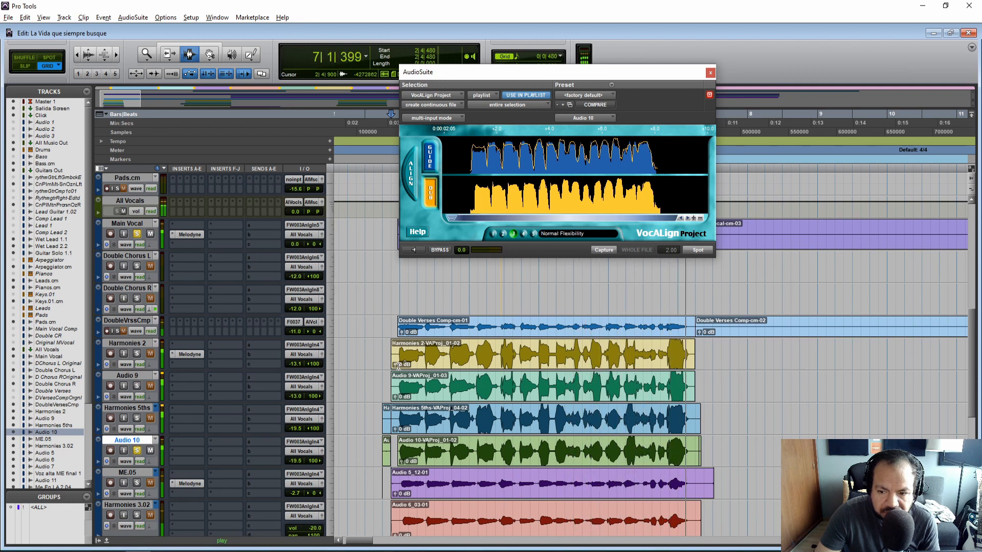
# Delete the short leftover clips before the Harmonies 5ths and Audio 10 intro clips, and play both harmonies with the Main Vocal
pyautogui.click(384, 422)
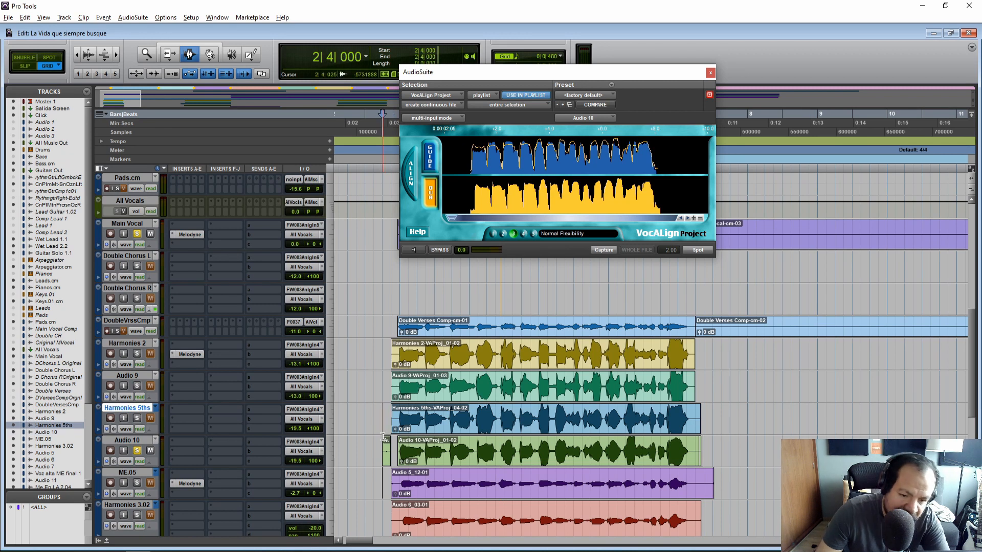
pyautogui.click(384, 444)
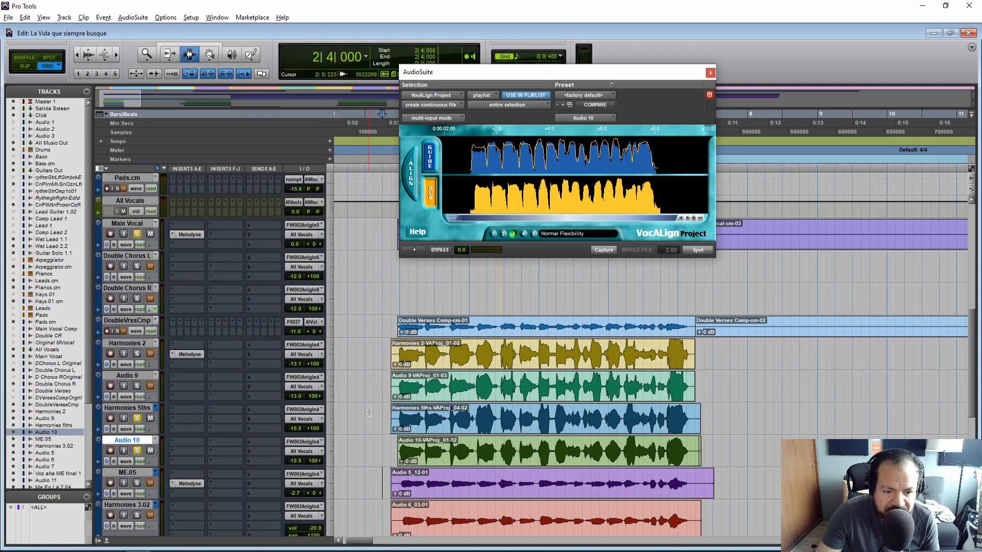
pyautogui.click(392, 417)
pyautogui.press('space')
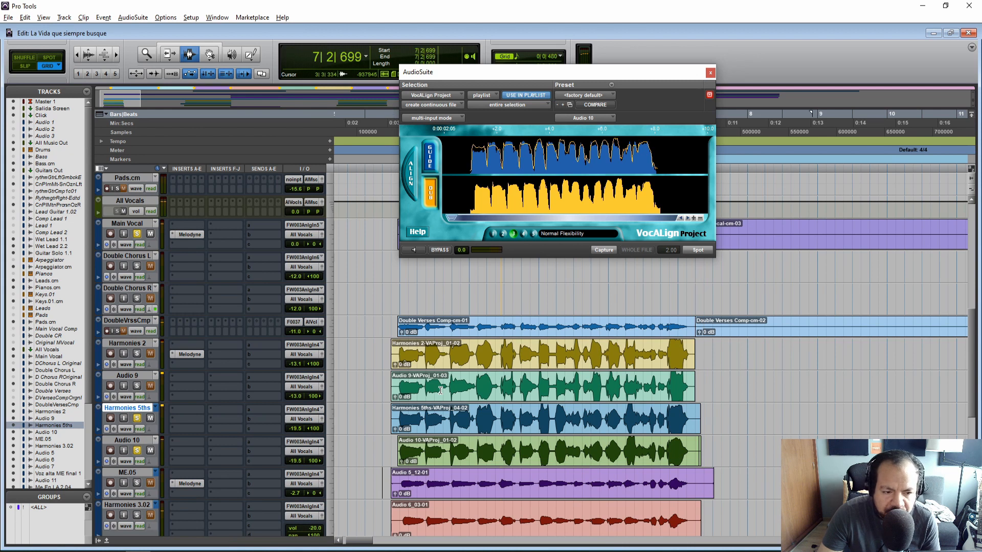
# Clear all solos, solo only the Harmonies 5ths track, and play its intro clip from 2|4|480
pyautogui.keyDown('alt'); pyautogui.click(137, 418); pyautogui.keyUp('alt')
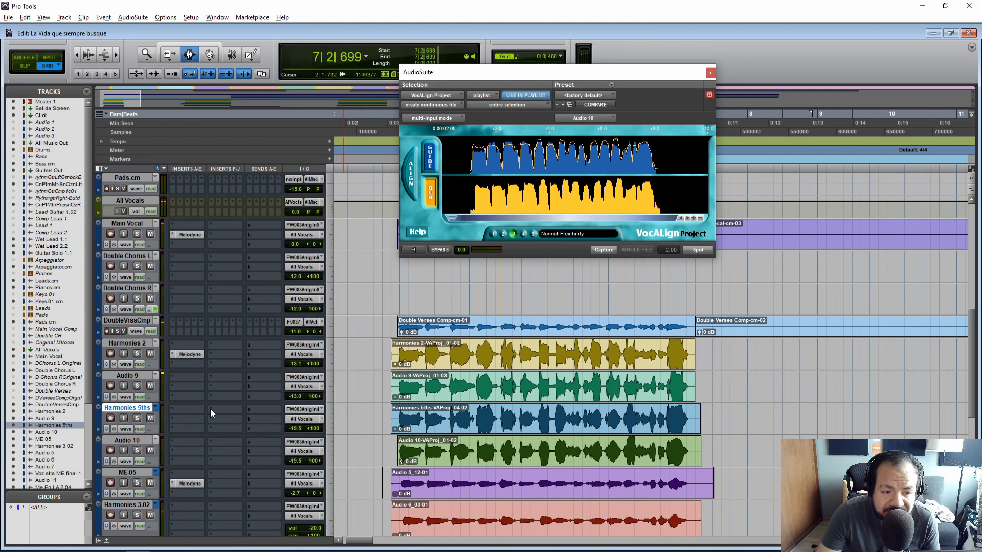
pyautogui.press('F8')
pyautogui.click(410, 420)
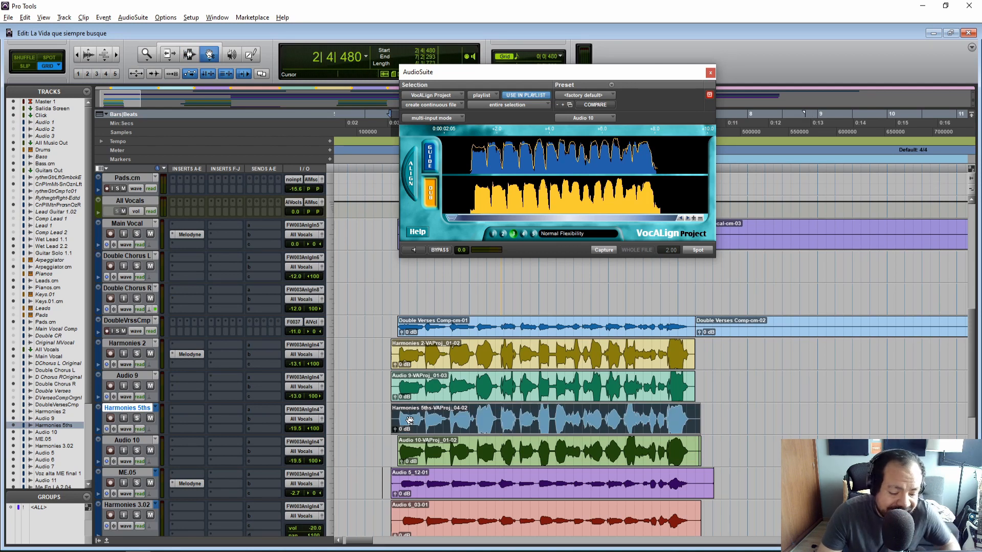
pyautogui.press('F7')
pyautogui.press('Down')
pyautogui.hotkey('shift', 's')
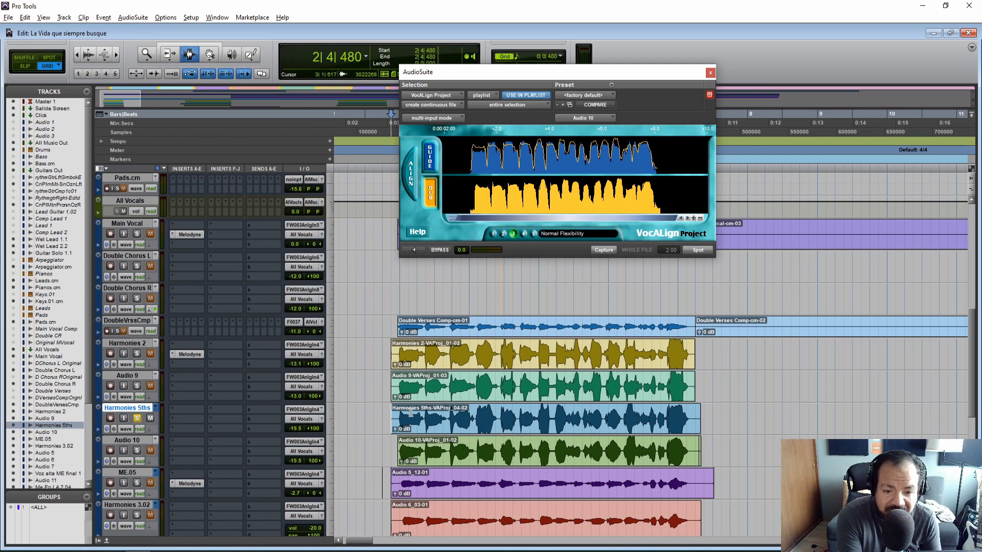
pyautogui.press('space')
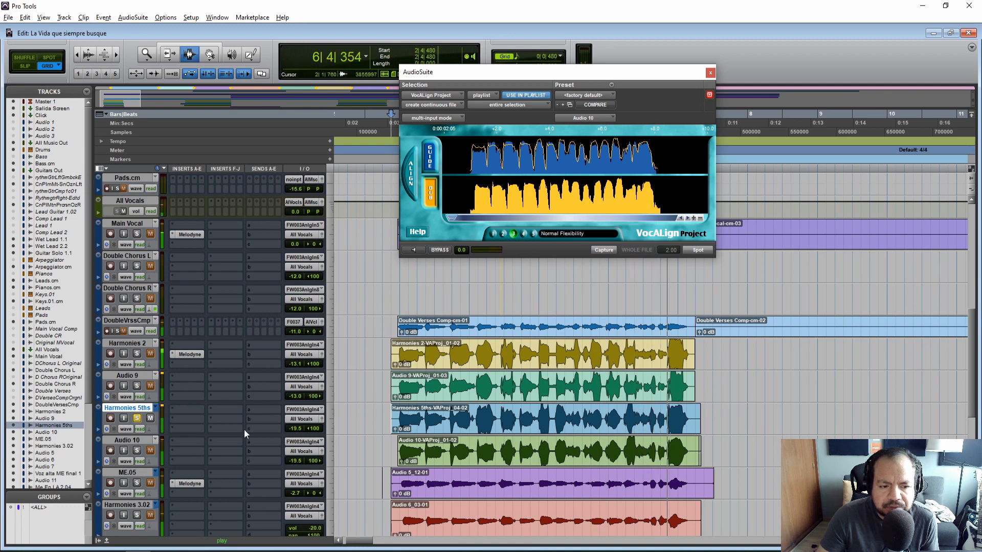
pyautogui.press('space')
# Switch the solo from Harmonies 5ths to Audio 10 and play its intro from 2|4|480
pyautogui.click(137, 418)
pyautogui.click(137, 450)
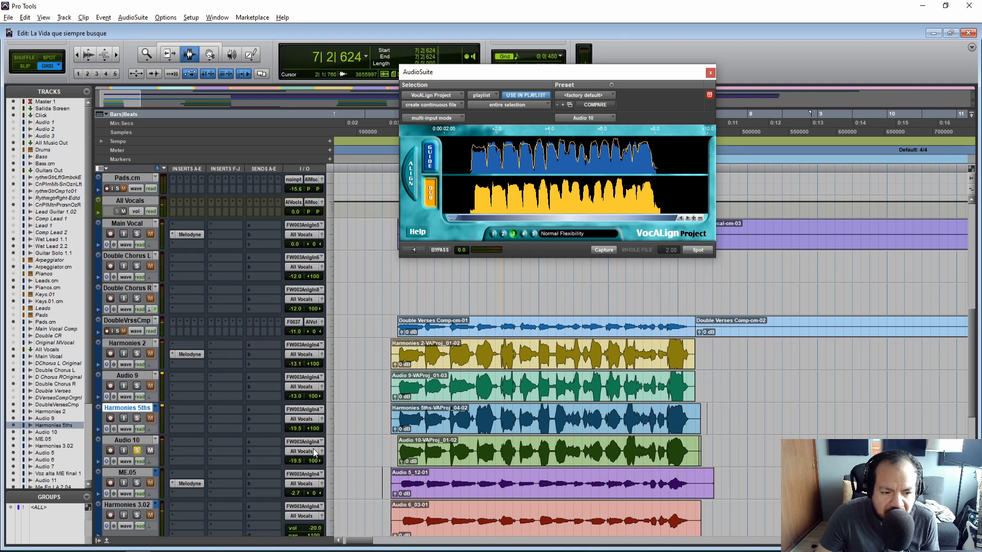
pyautogui.click(391, 447)
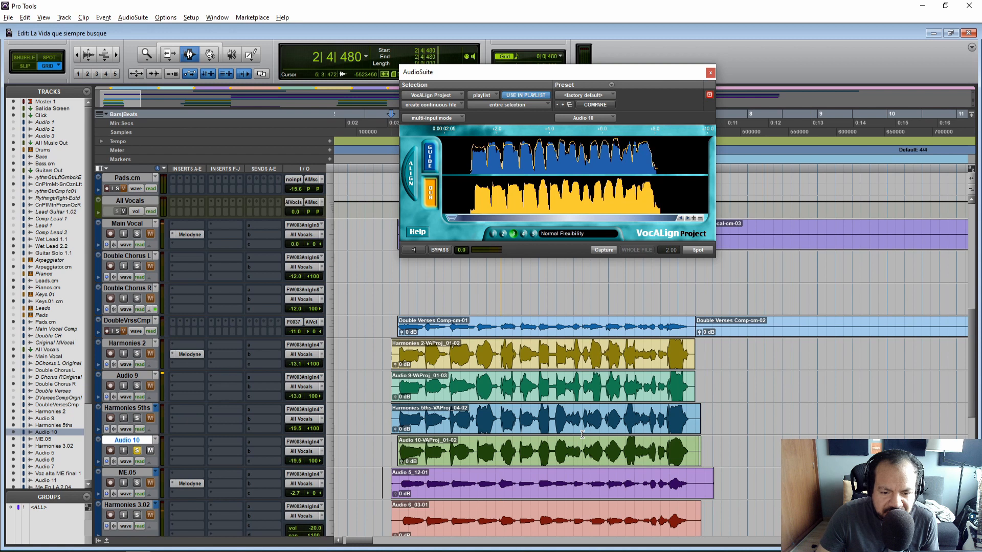
pyautogui.press('space')
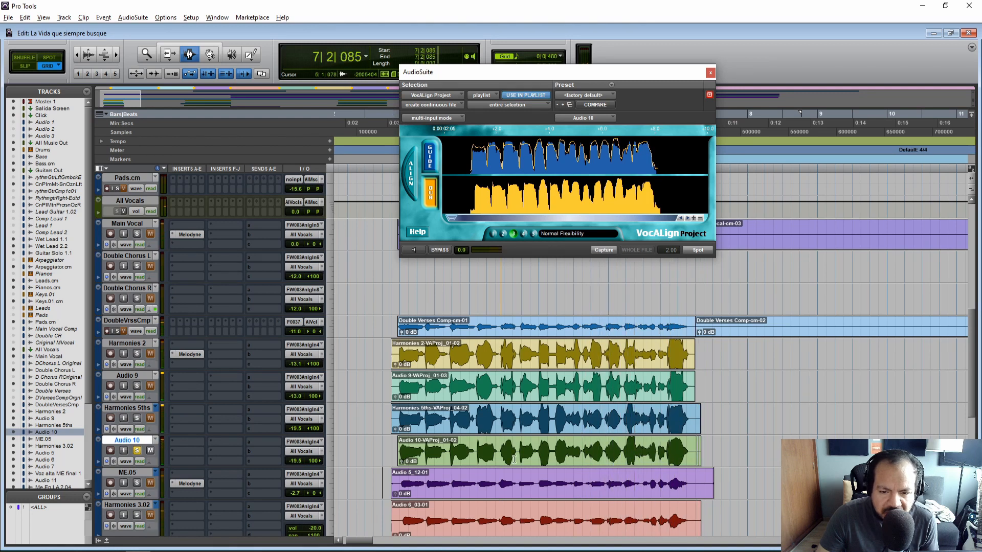
pyautogui.click(361, 430)
# Solo Harmonies 5ths instead of Audio 10 and insert Melodyne on the track's first insert slot
pyautogui.click(137, 451)
pyautogui.click(138, 418)
pyautogui.click(188, 408)
pyautogui.moveTo(198, 423)
pyautogui.moveTo(308, 281)
pyautogui.click(392, 279)
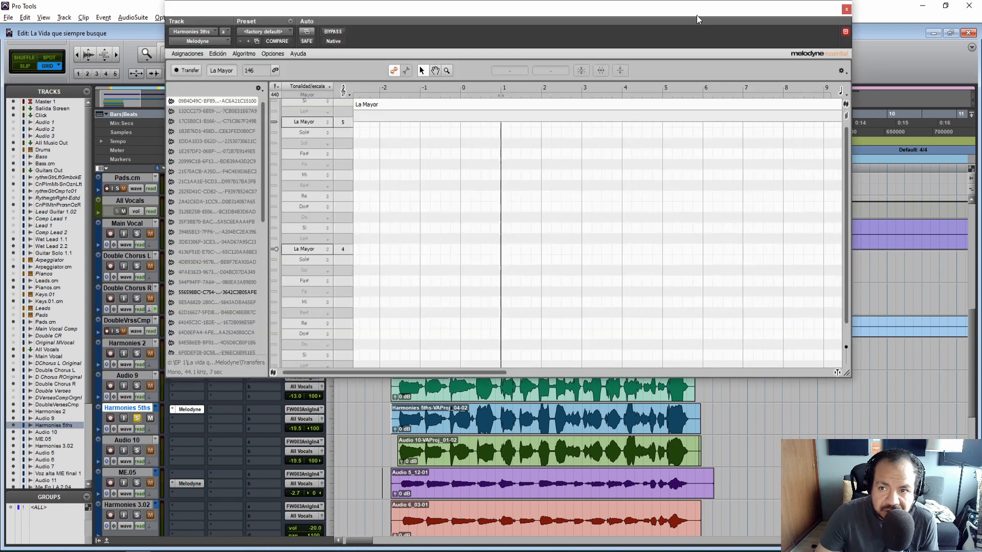
# Close the VocALign window and transfer the Harmonies 5ths intro audio into Melodyne
pyautogui.moveTo(696, 15); pyautogui.dragTo(692, 198)
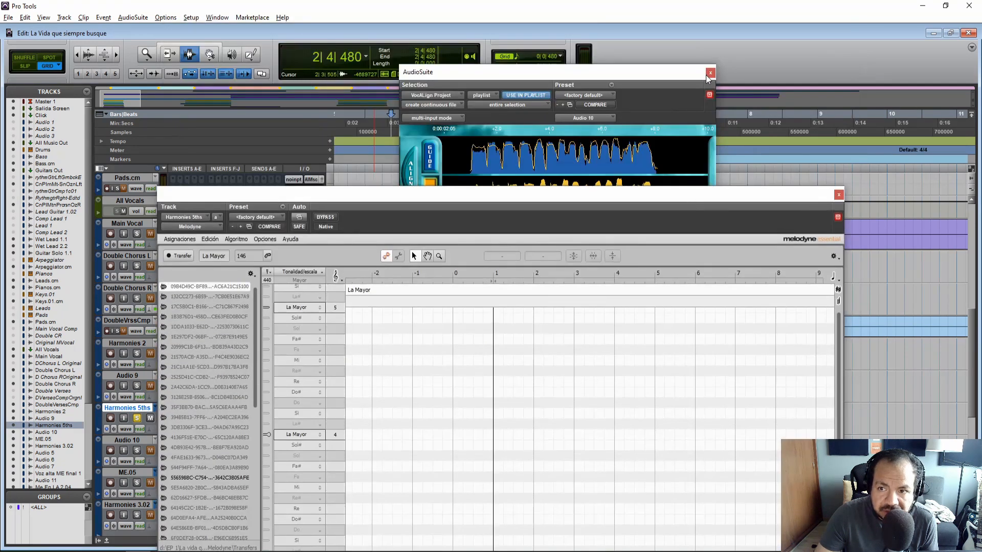
pyautogui.click(710, 73)
pyautogui.moveTo(558, 192); pyautogui.dragTo(557, 1)
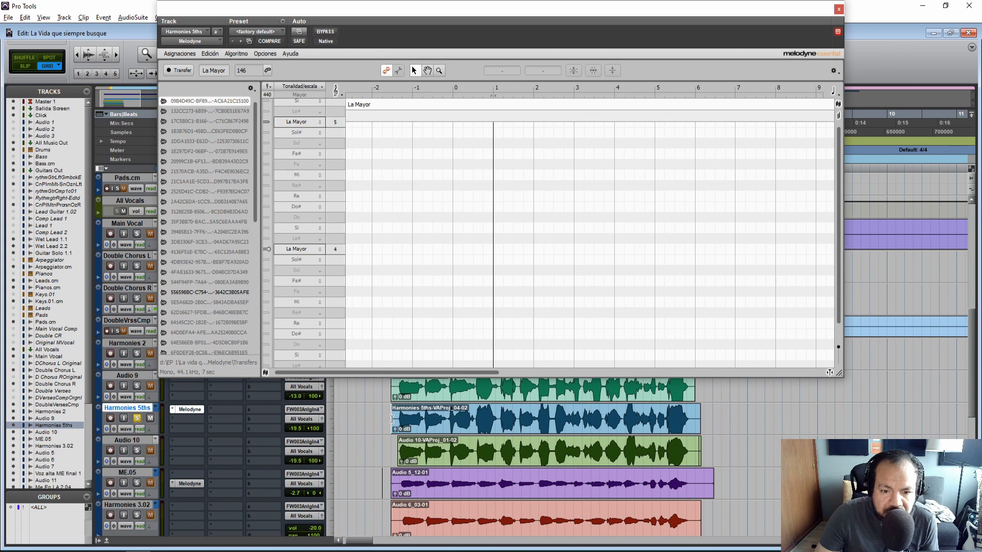
pyautogui.click(179, 71)
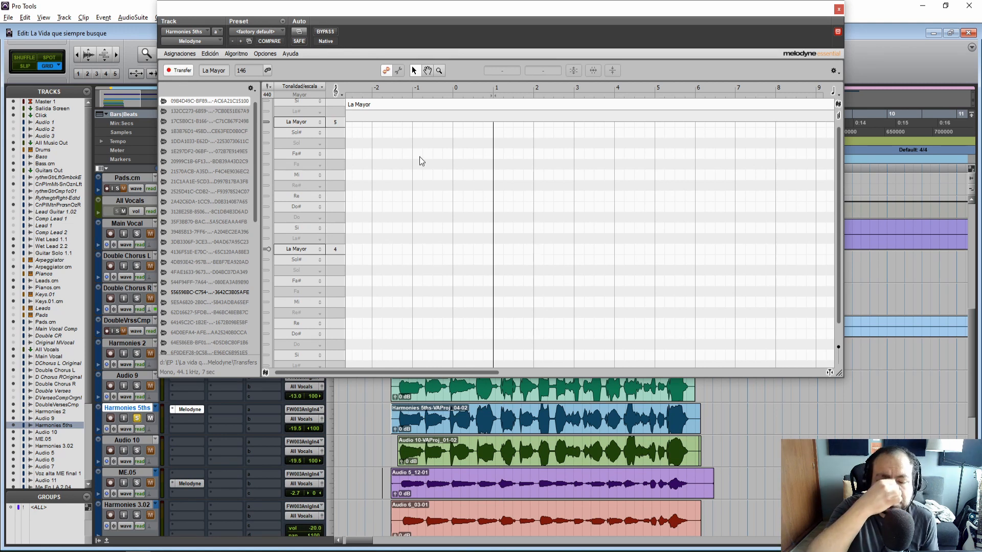
pyautogui.press('space')
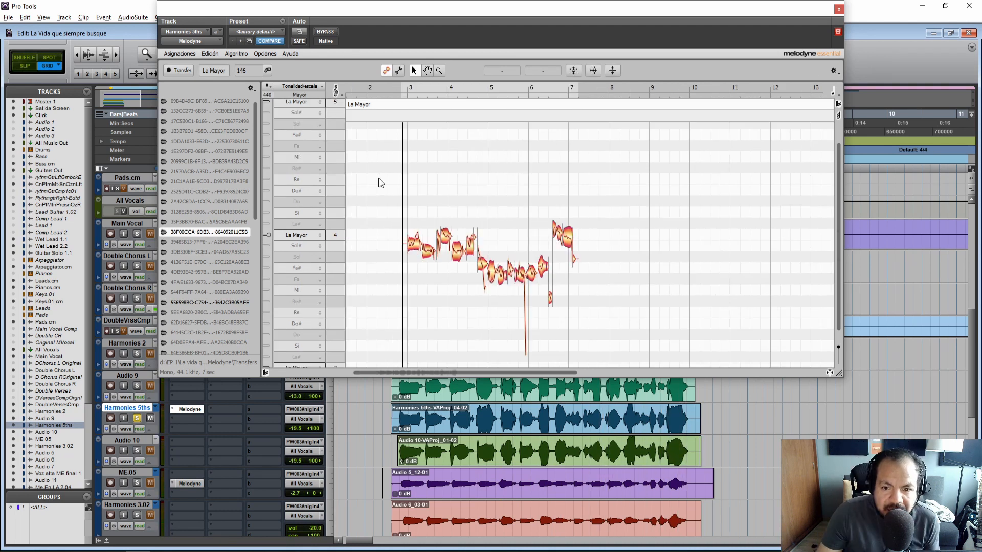
# Correct the pitch of all transferred notes with 100% pitch center, 76% pitch drift, and snapping to the chord scale
pyautogui.moveTo(379, 183); pyautogui.dragTo(619, 341)
pyautogui.click(574, 71)
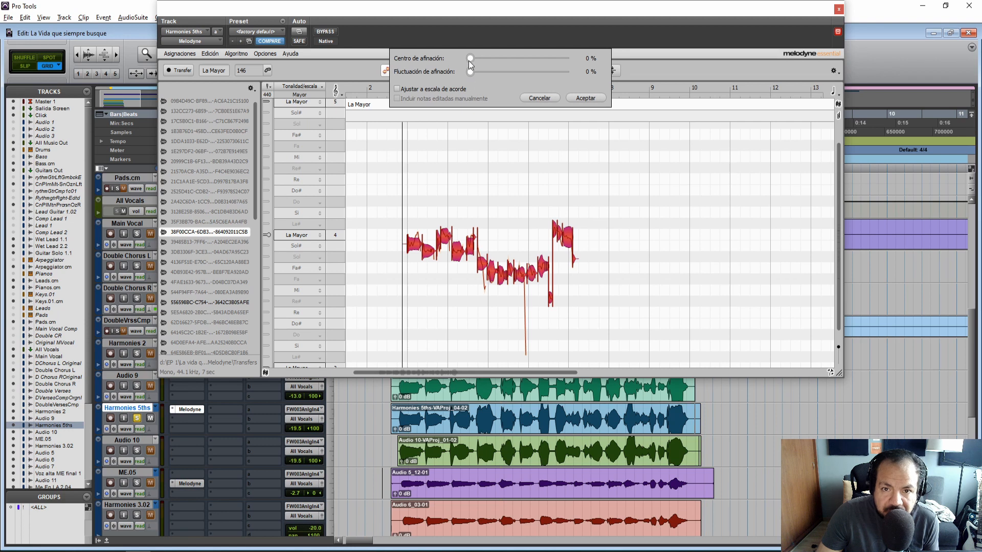
pyautogui.moveTo(469, 60); pyautogui.dragTo(581, 60)
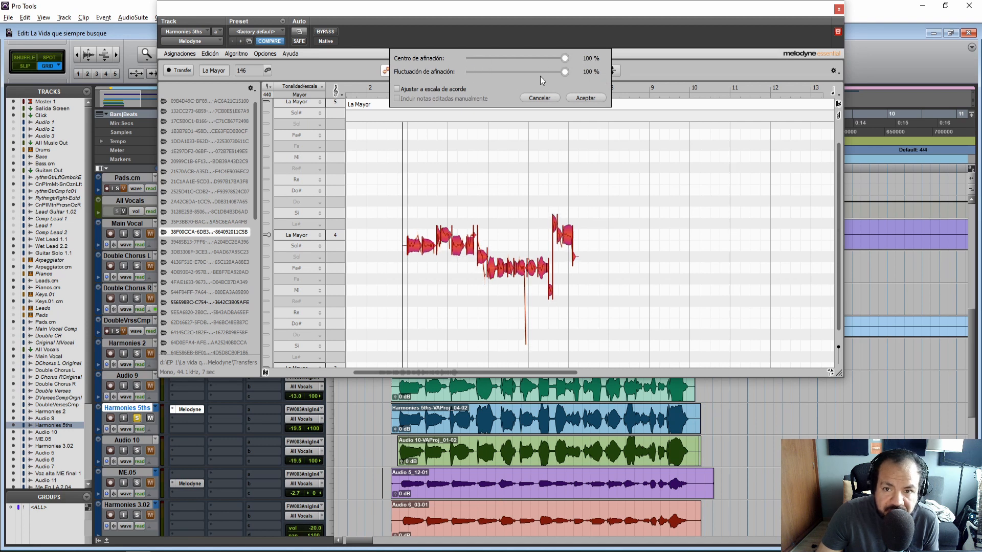
pyautogui.click(398, 89)
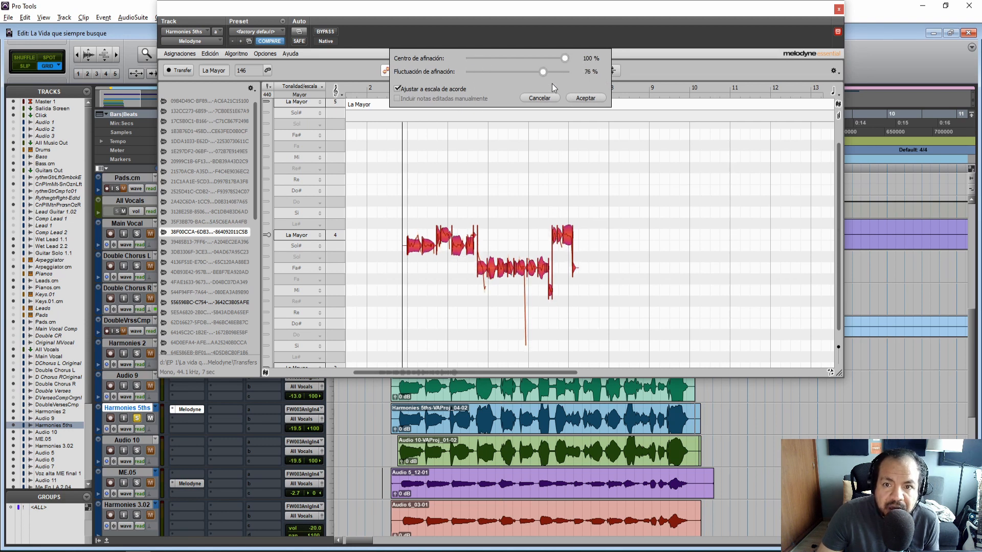
pyautogui.click(586, 98)
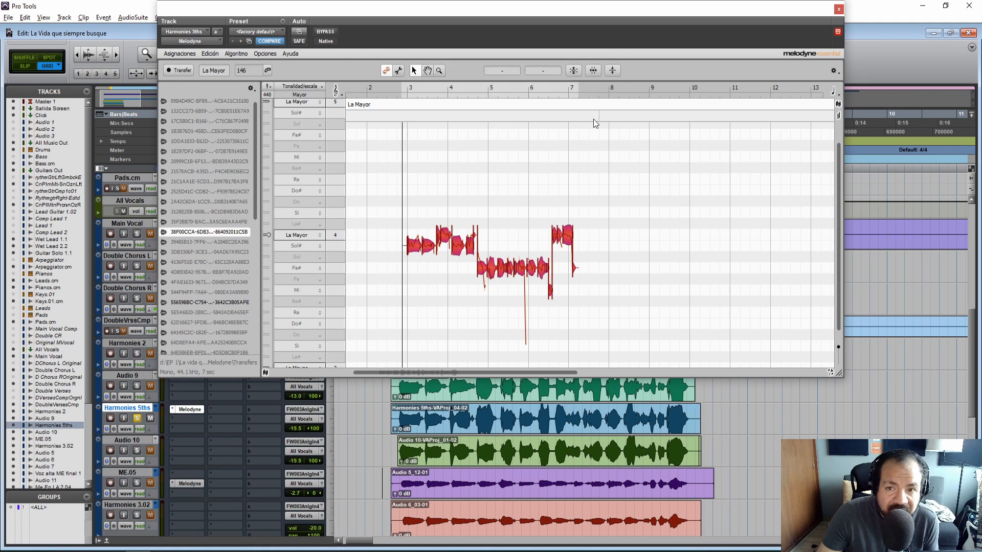
# Even out the levels of all the notes, raising the soft notes by 100% and lowering the loud notes
pyautogui.click(613, 71)
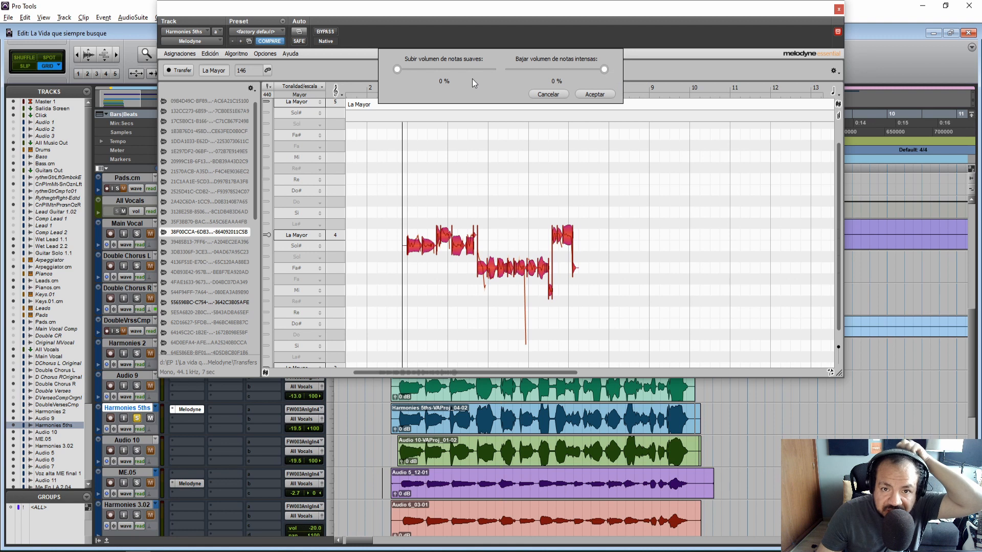
pyautogui.moveTo(397, 70); pyautogui.dragTo(526, 67)
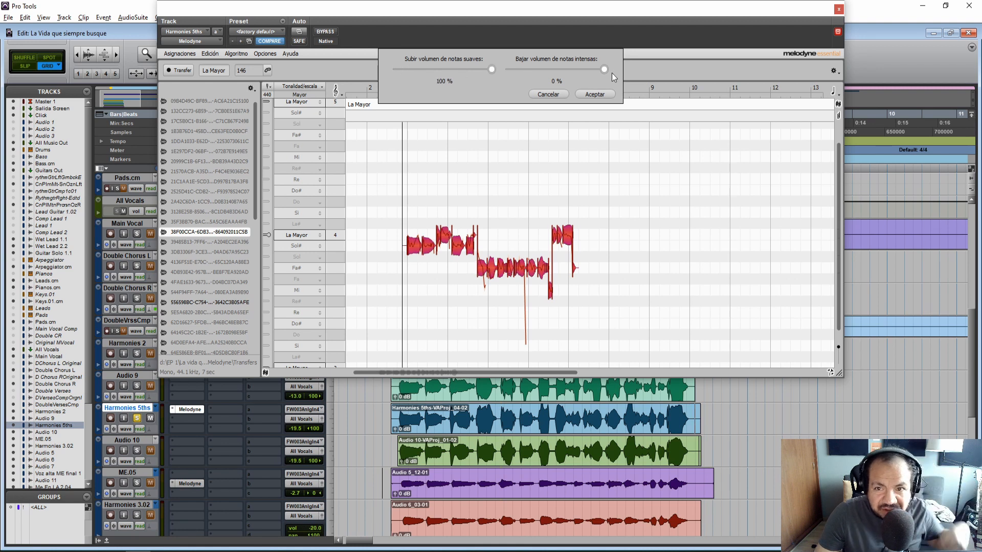
pyautogui.moveTo(605, 70); pyautogui.dragTo(474, 71)
pyautogui.click(594, 95)
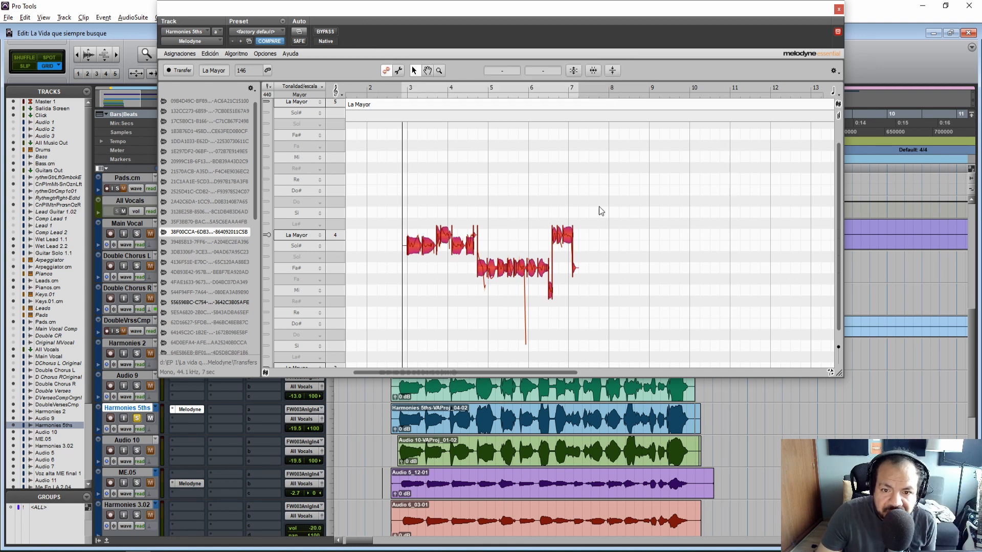
pyautogui.click(637, 265)
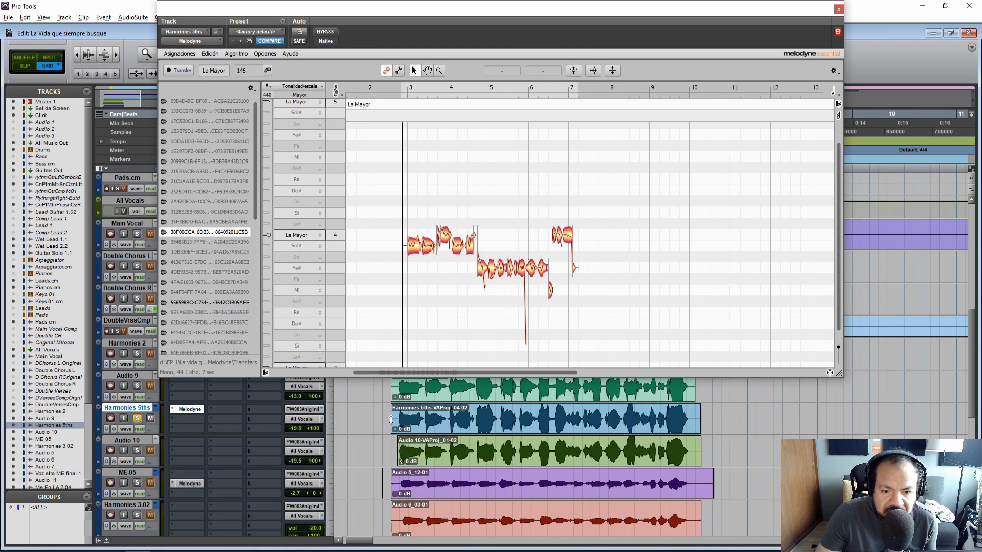
# Raise the first note to La 4 and the short note midway through bar 4, playing the phrase to check it
pyautogui.press('space')
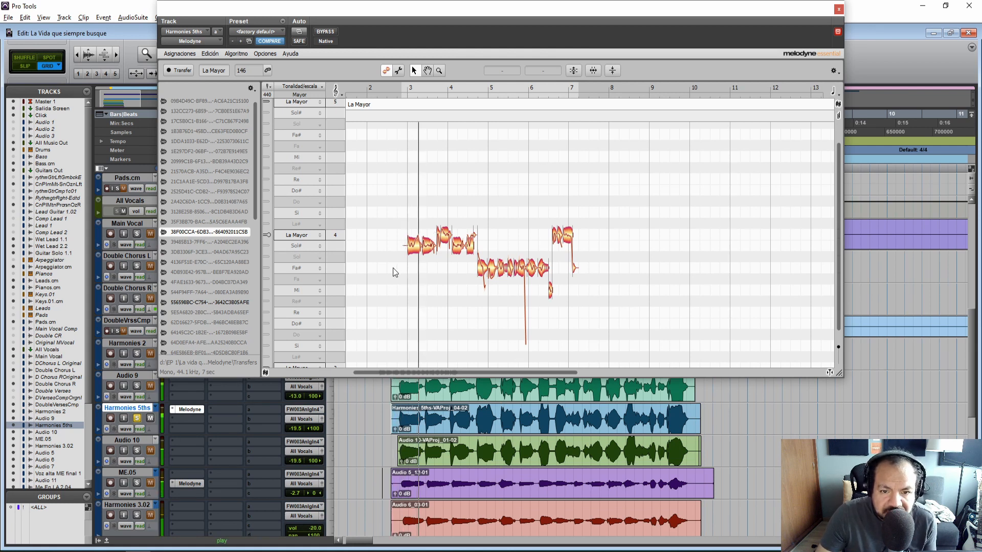
pyautogui.press('space')
pyautogui.click(416, 241)
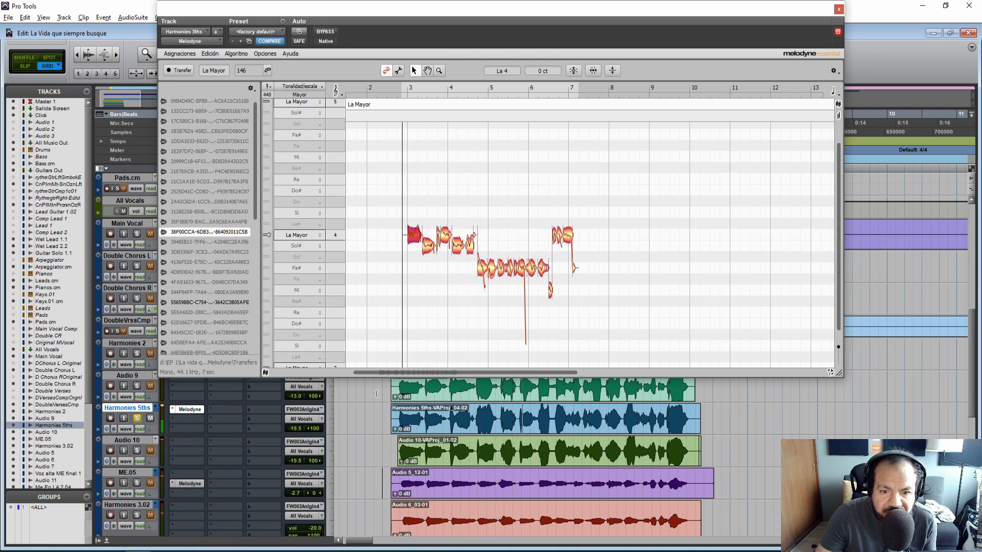
pyautogui.press('space')
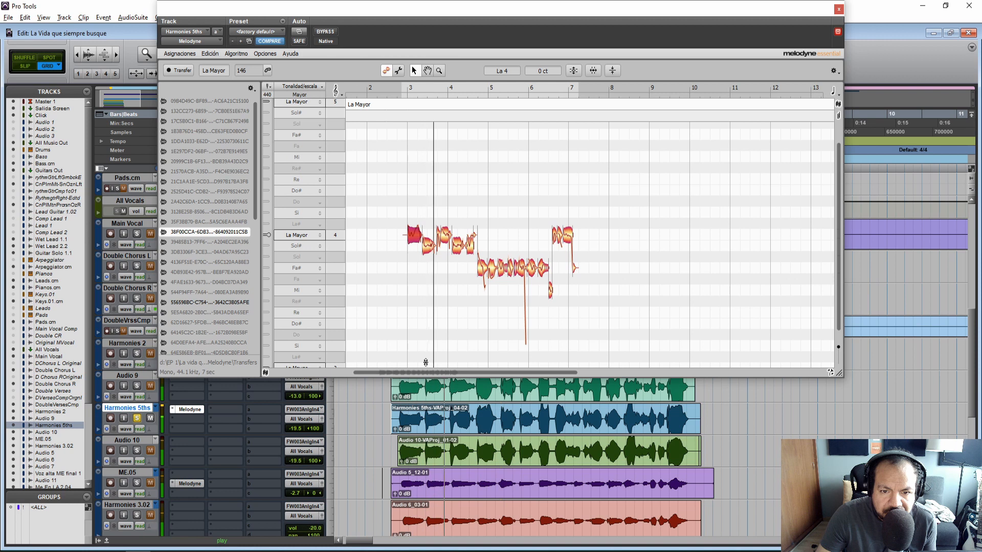
pyautogui.press('space')
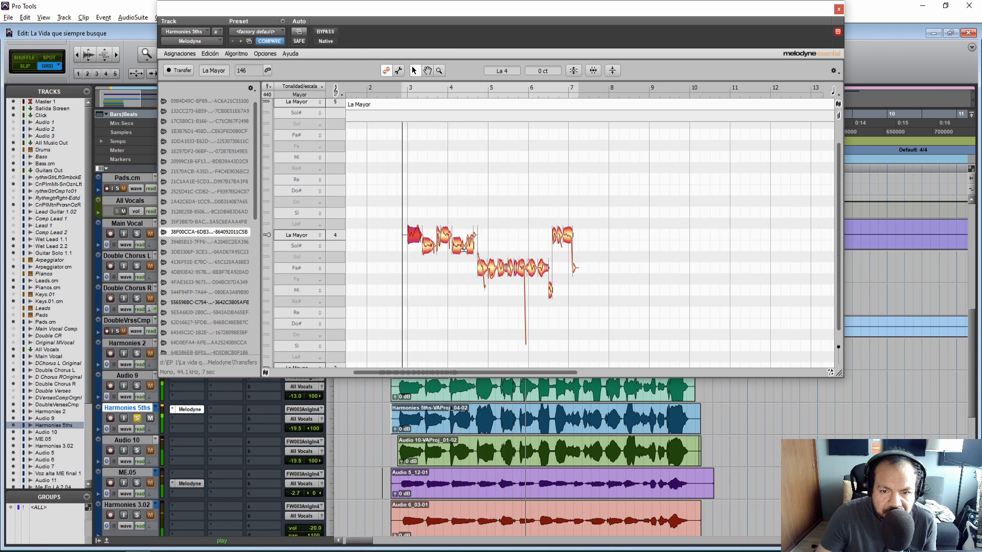
pyautogui.click(471, 251)
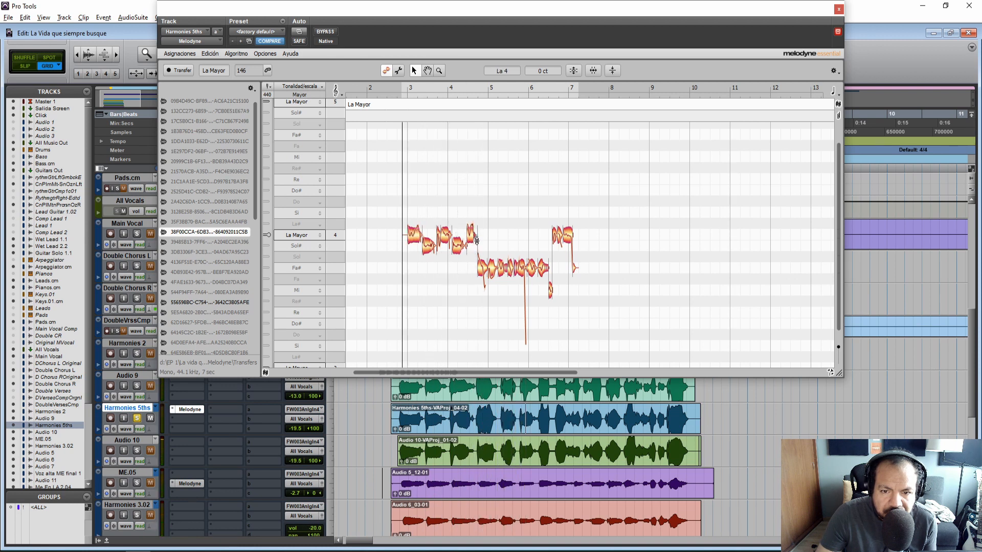
# Lower the short note midway through bar 4 to Sol# 4 and play the phrase to check it
pyautogui.press('space')
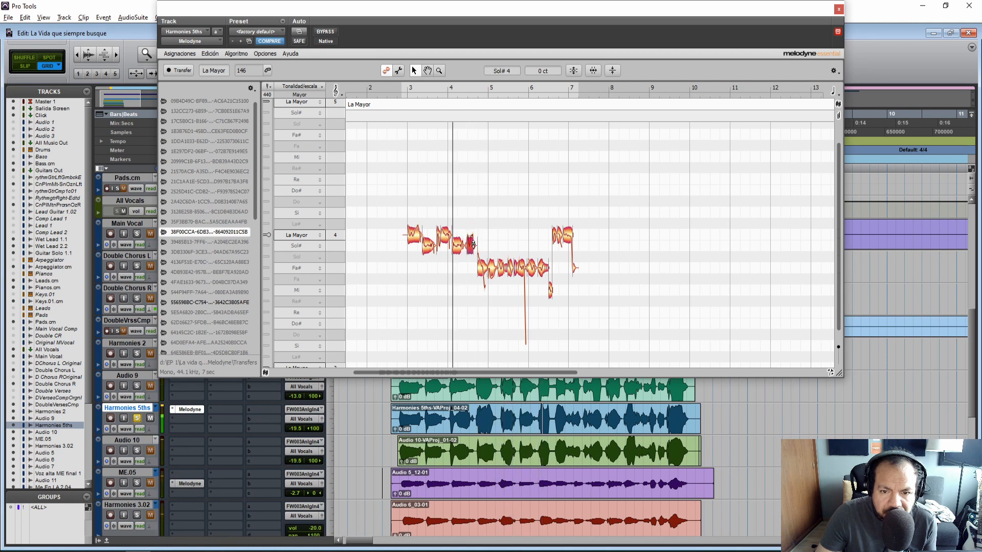
pyautogui.click(498, 395)
pyautogui.press('space')
pyautogui.press('space')
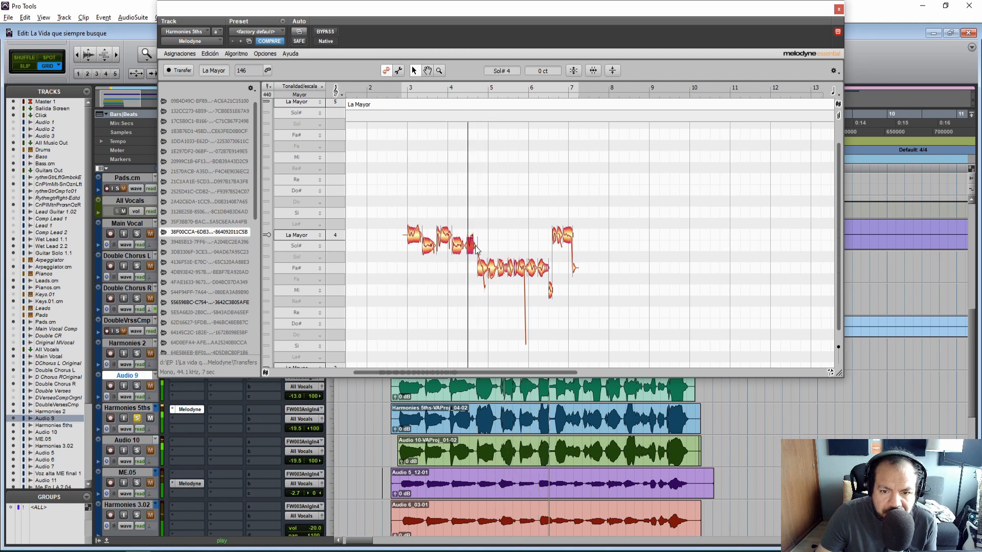
# Raise the last note of bar 4 to Sol# 4 and play the phrase from there
pyautogui.moveTo(481, 270); pyautogui.dragTo(484, 254)
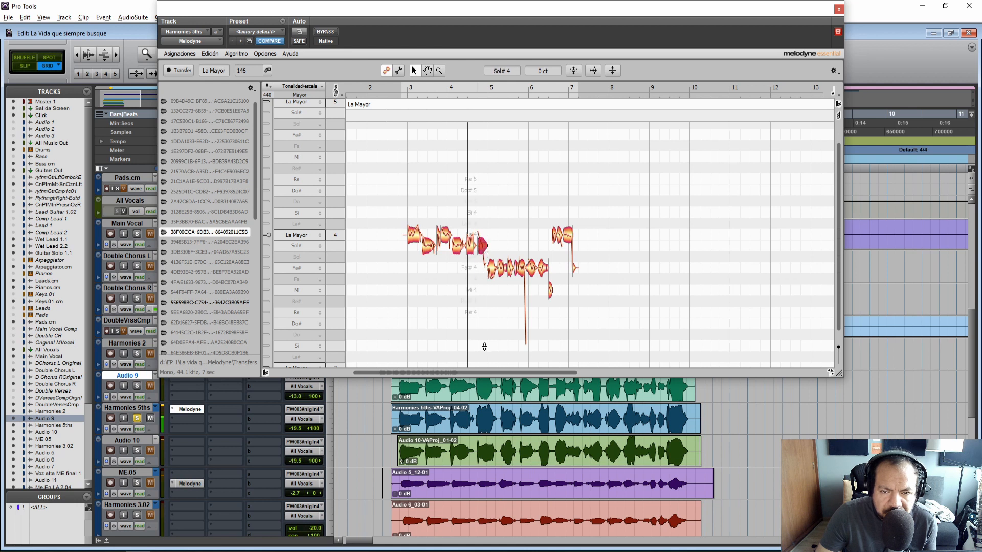
pyautogui.click(505, 415)
pyautogui.press('space')
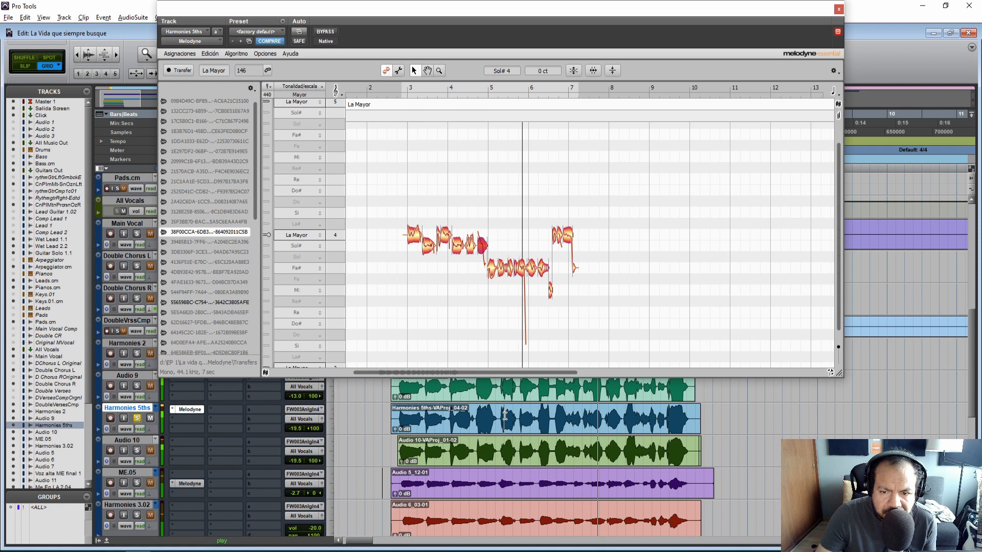
pyautogui.press('space')
# Try raising the short note midway through bar 6 to Fa# 4 and play that passage
pyautogui.moveTo(550, 292); pyautogui.dragTo(554, 266)
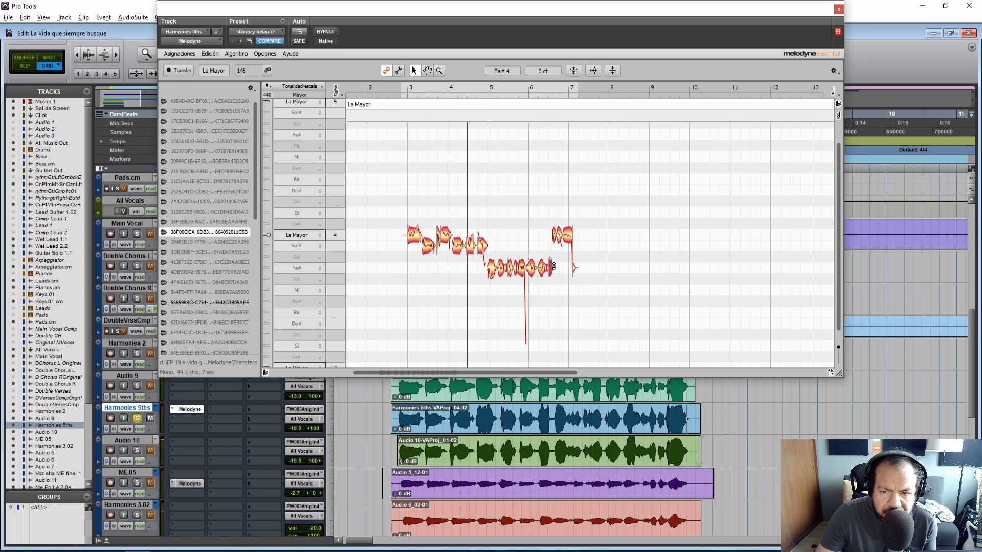
pyautogui.click(643, 424)
pyautogui.press('space')
pyautogui.press('space')
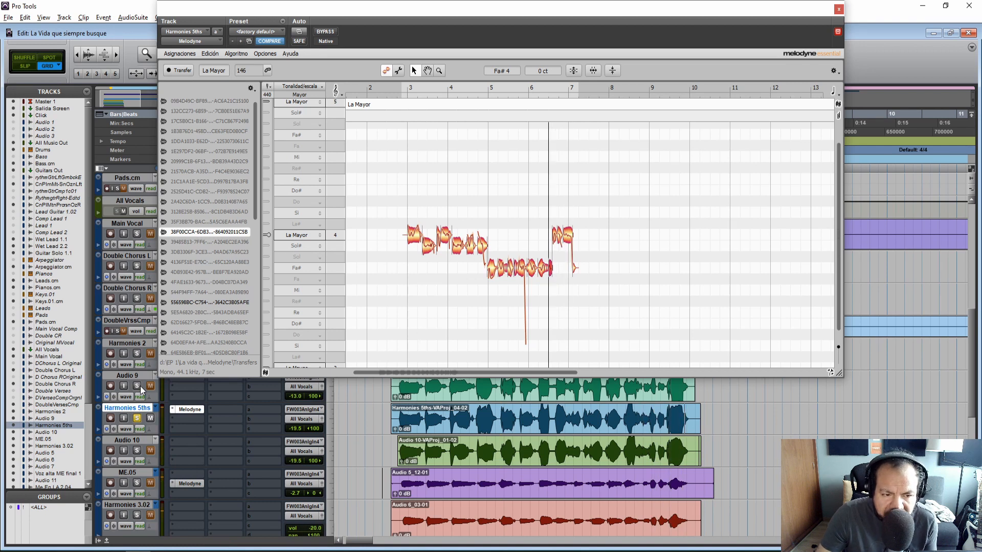
# Play the tuned Harmonies 5ths together with Audio 9 soloed, and again with Audio 10 soloed instead
pyautogui.click(400, 400)
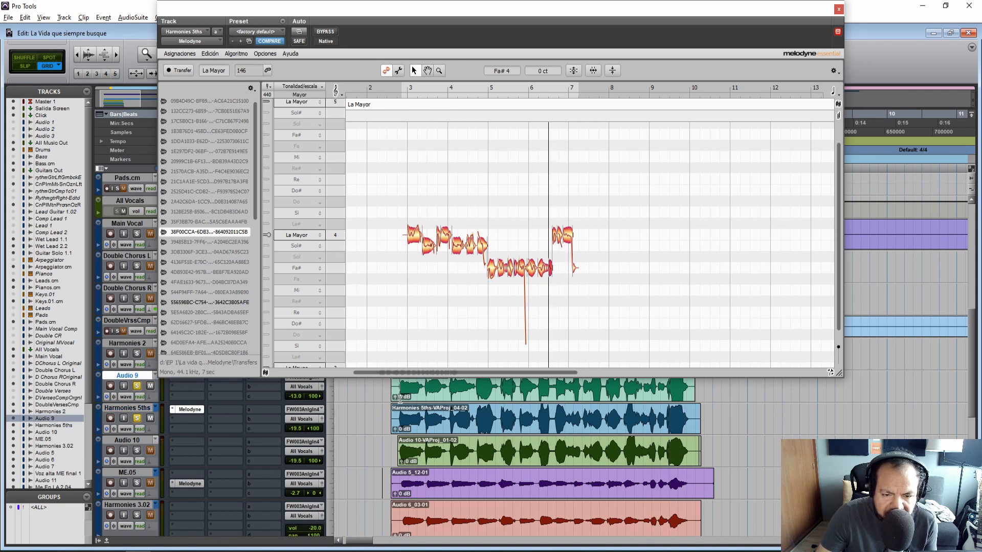
pyautogui.press('space')
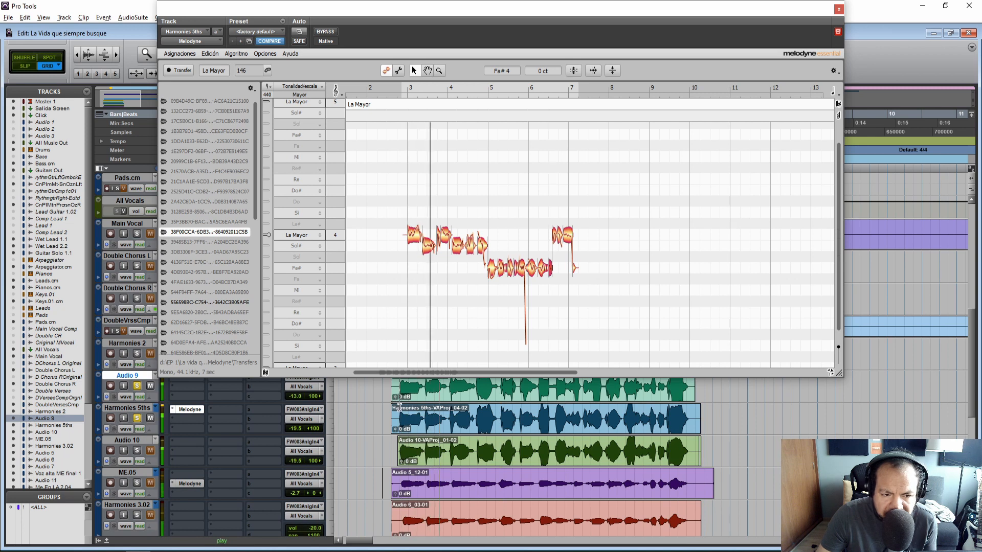
pyautogui.click(140, 387)
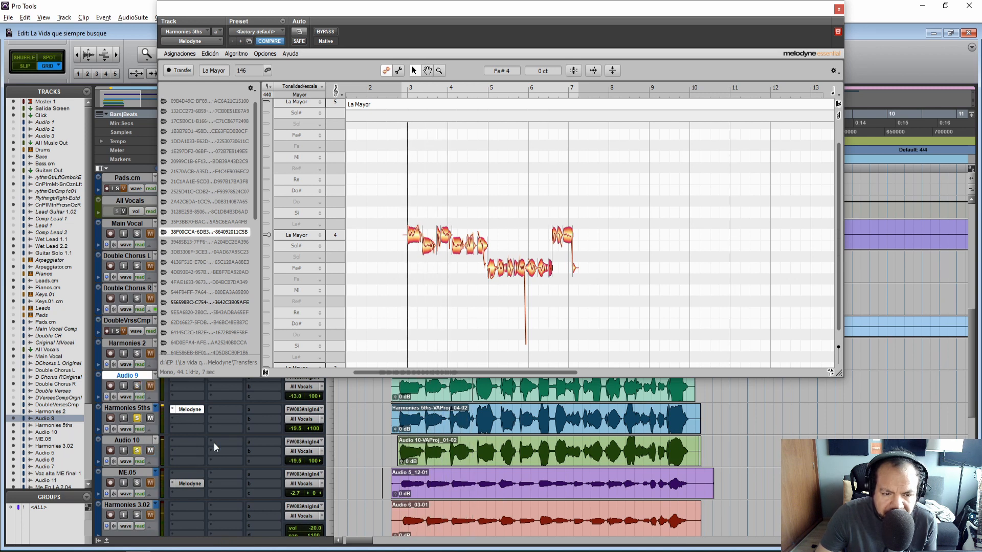
pyautogui.click(383, 422)
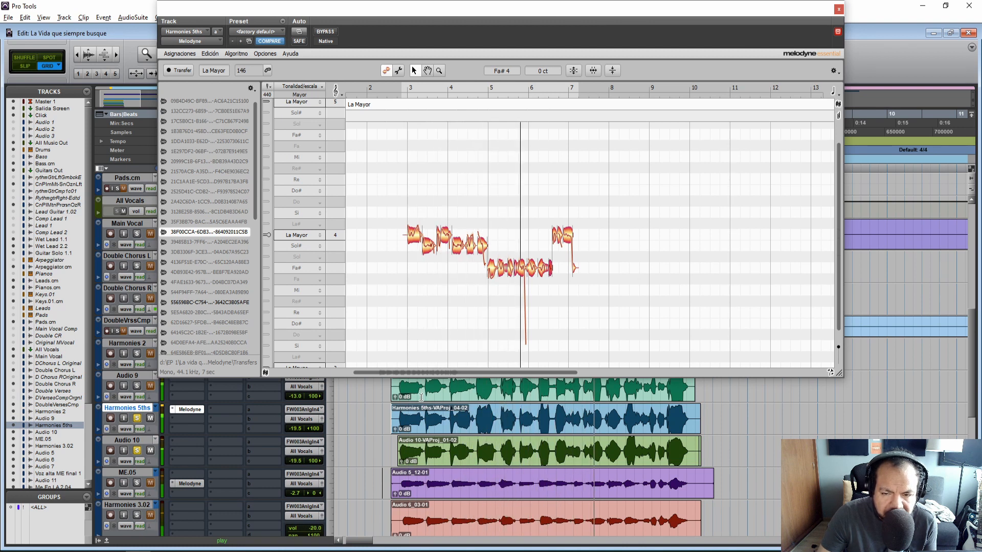
pyautogui.press('space')
# Return the short note midway through bar 6 to Mi 4 and play the phrase again
pyautogui.moveTo(551, 270); pyautogui.dragTo(550, 290)
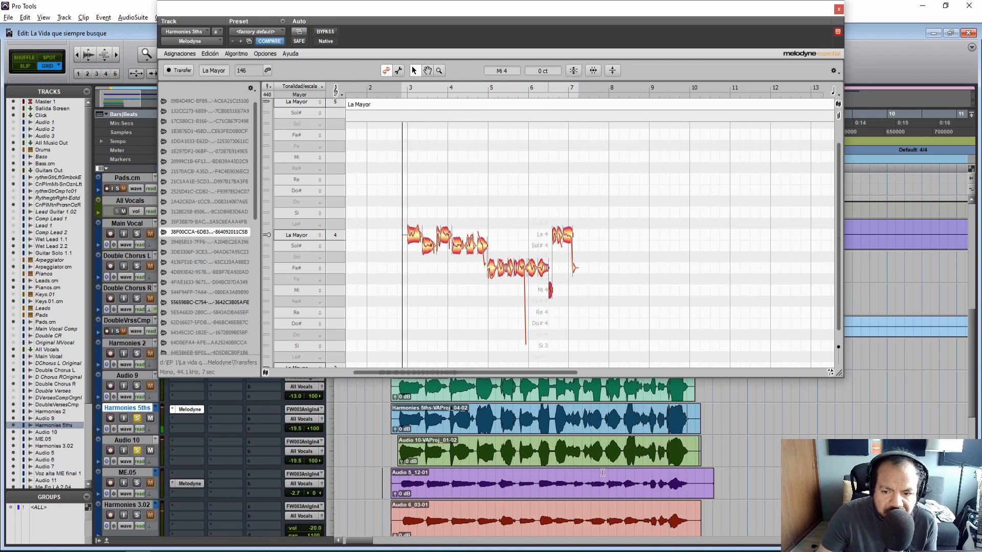
pyautogui.press('space')
pyautogui.press('space')
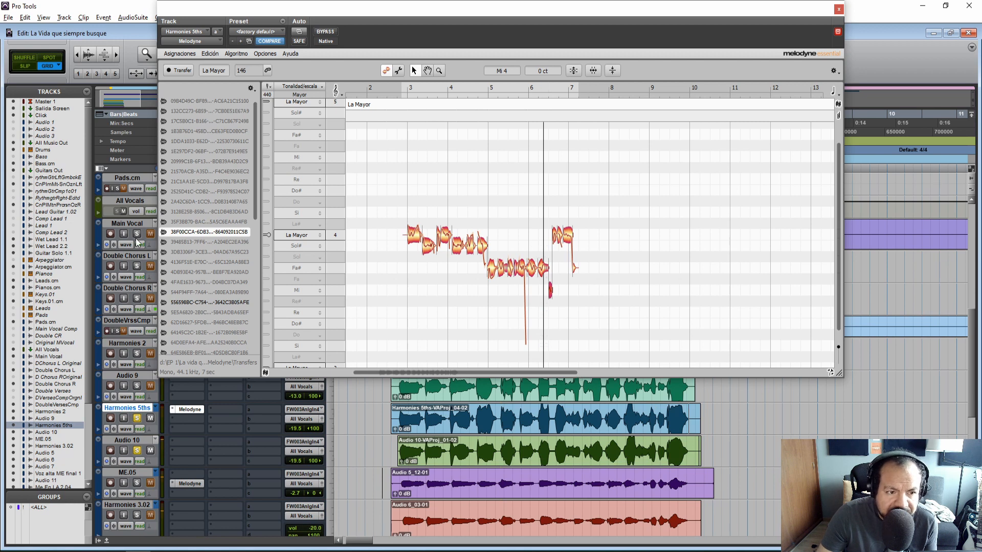
# Solo the Main Vocal too and play the intro to compare it with the tuned 5ths harmonies
pyautogui.click(393, 402)
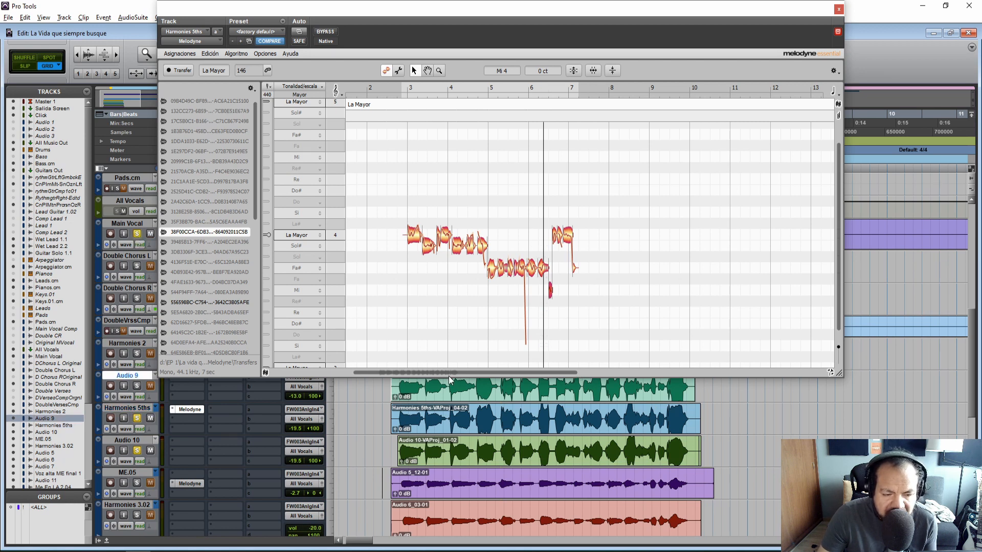
pyautogui.press('space')
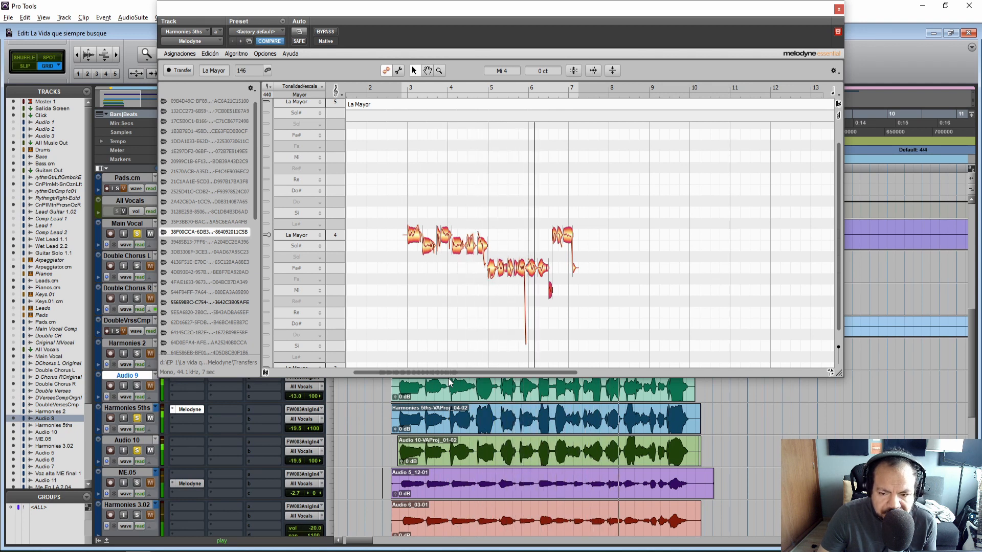
pyautogui.press('space')
# Close the Melodyne window, save the session, and take Harmonies 5ths and Audio 10 out of solo
pyautogui.click(839, 9)
pyautogui.hotkey('ctrl', 's')
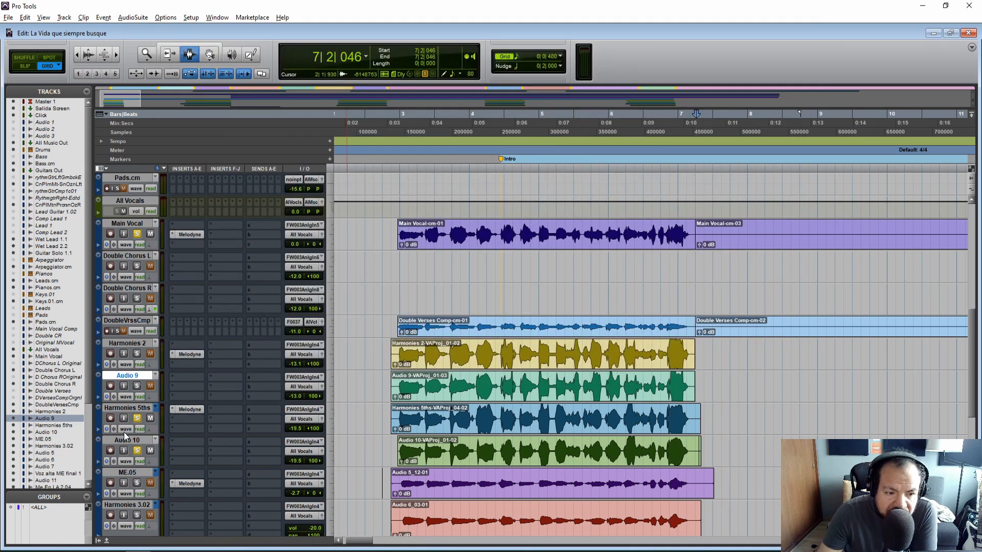
pyautogui.click(137, 421)
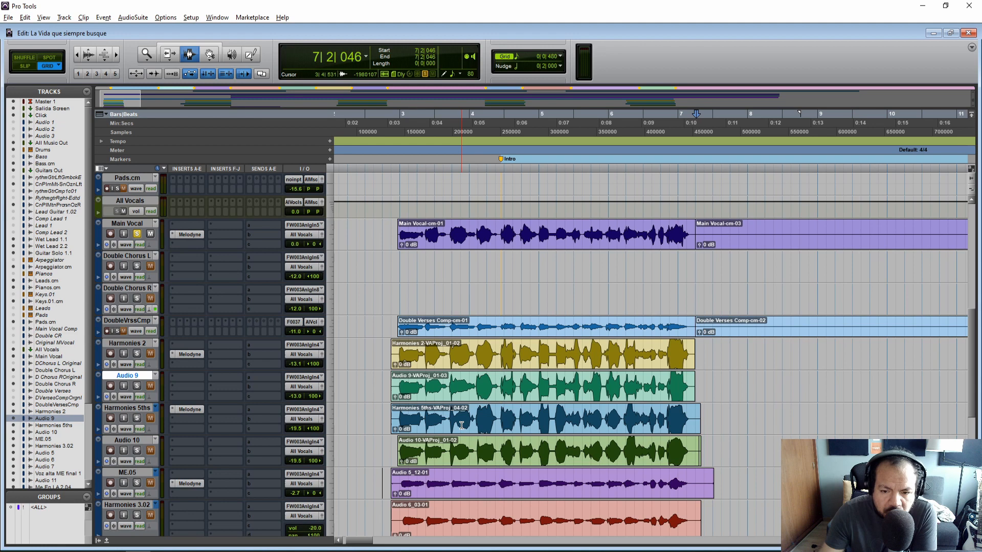
# Look over the female, chorus, pre-chorus, Ahh and intro harmony tracks and their clips along the song
pyautogui.scroll(-3, 971, 417)
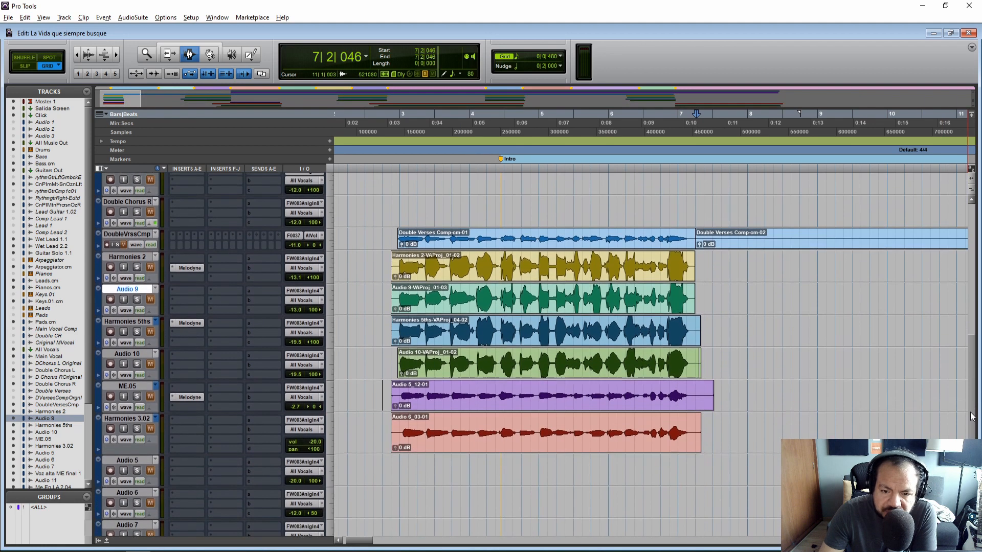
pyautogui.moveTo(364, 543)
pyautogui.mouseDown()
pyautogui.moveTo(461, 541)
pyautogui.moveTo(351, 535)
pyautogui.moveTo(366, 534)
pyautogui.mouseUp()
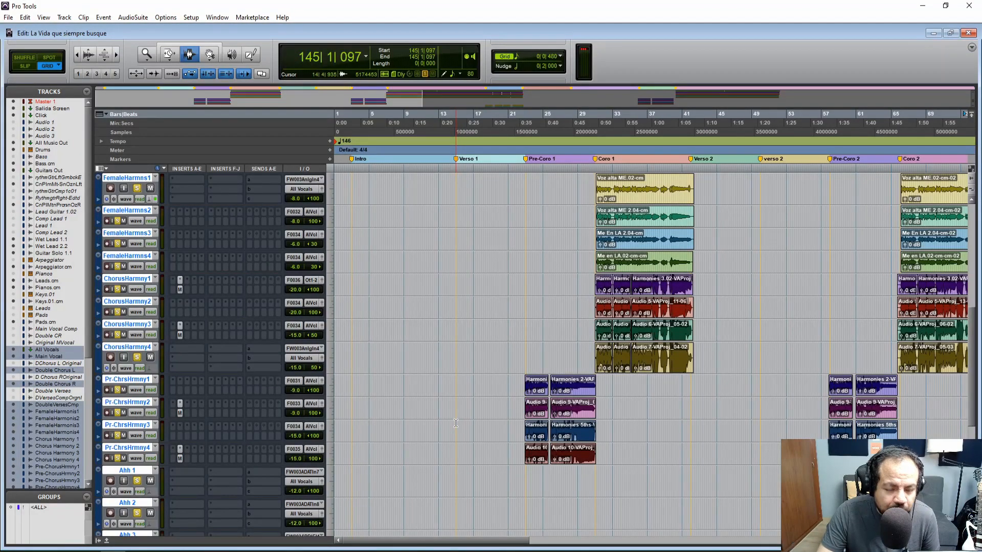
pyautogui.scroll(-4, 456, 423)
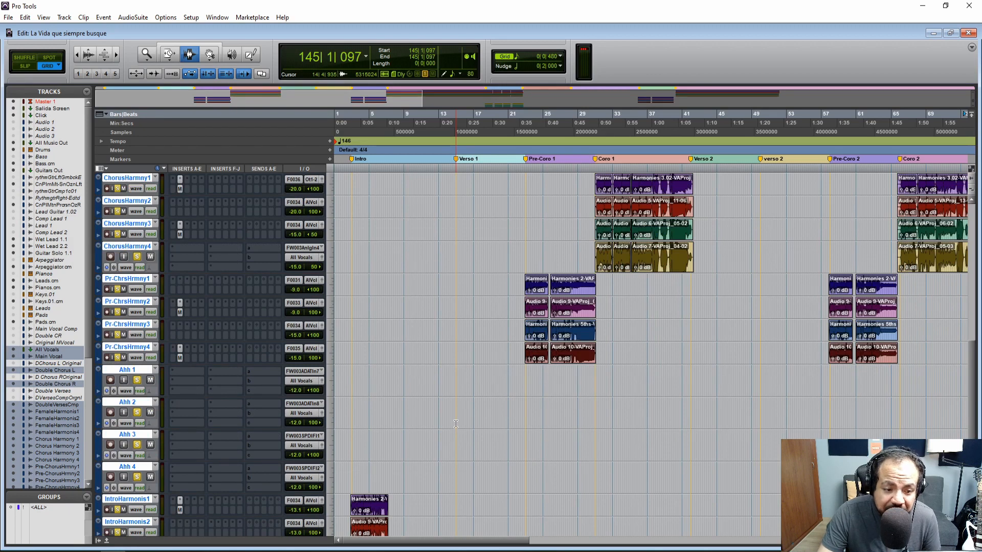
pyautogui.scroll(-6, 456, 423)
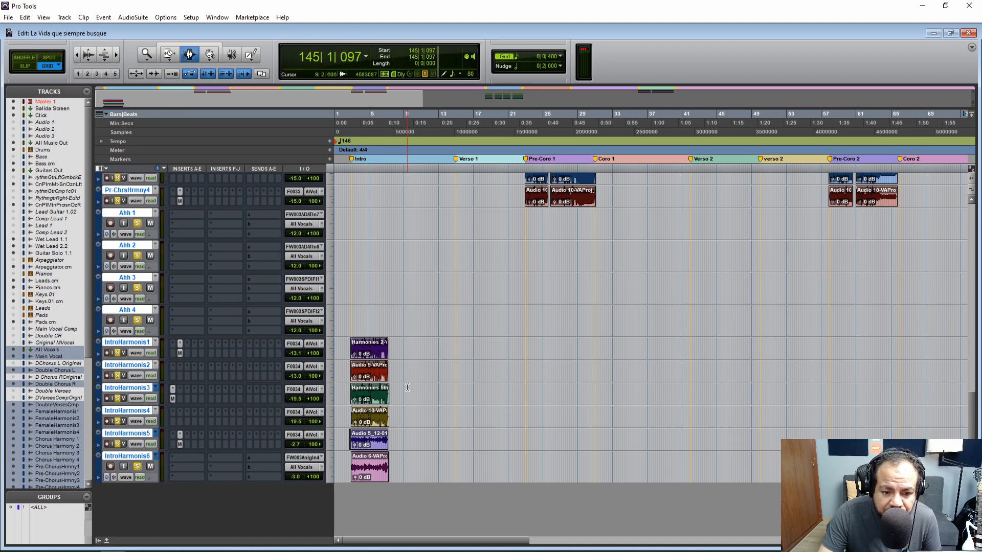
pyautogui.hotkey('ctrl', ']')
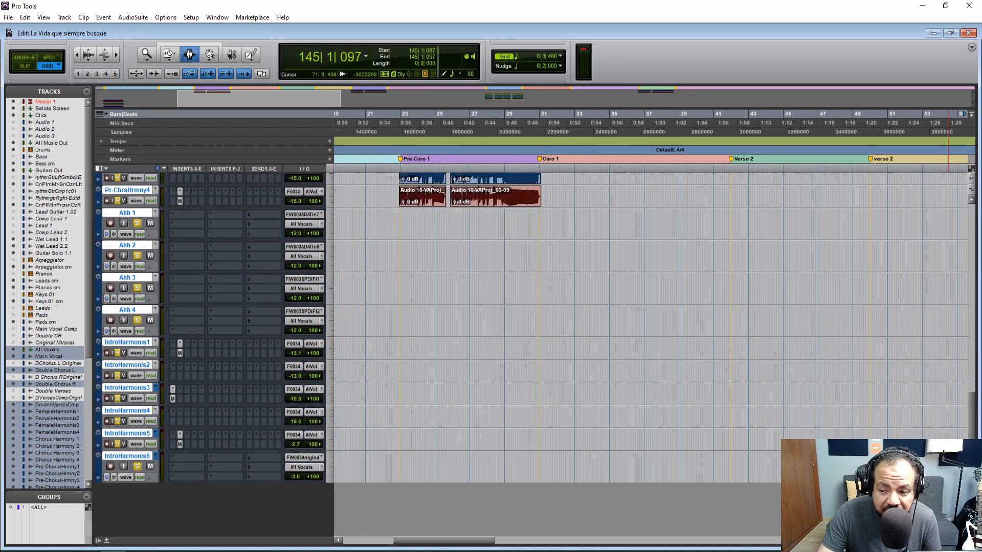
pyautogui.hscroll(-5, 585, 442)
pyautogui.scroll(5, 585, 442)
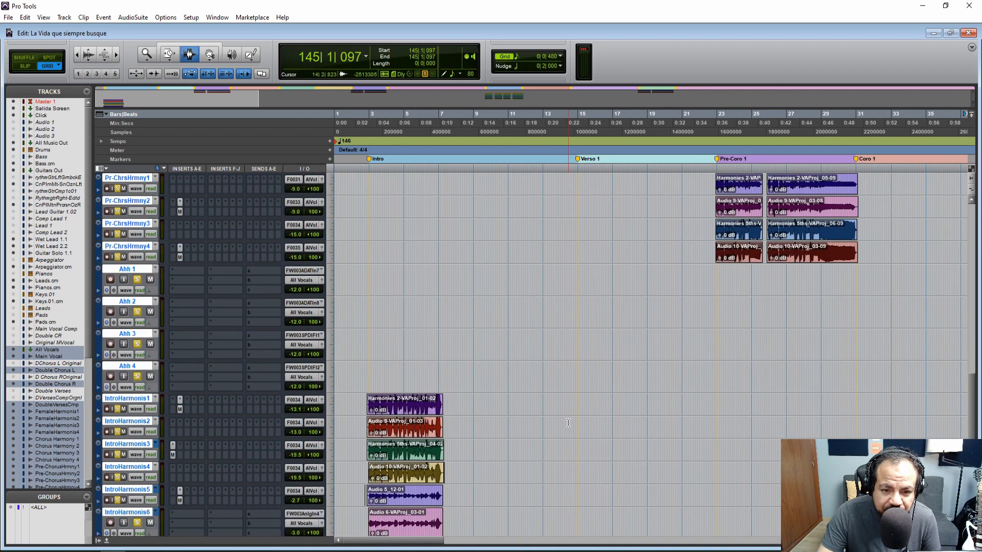
pyautogui.scroll(-2, 554, 443)
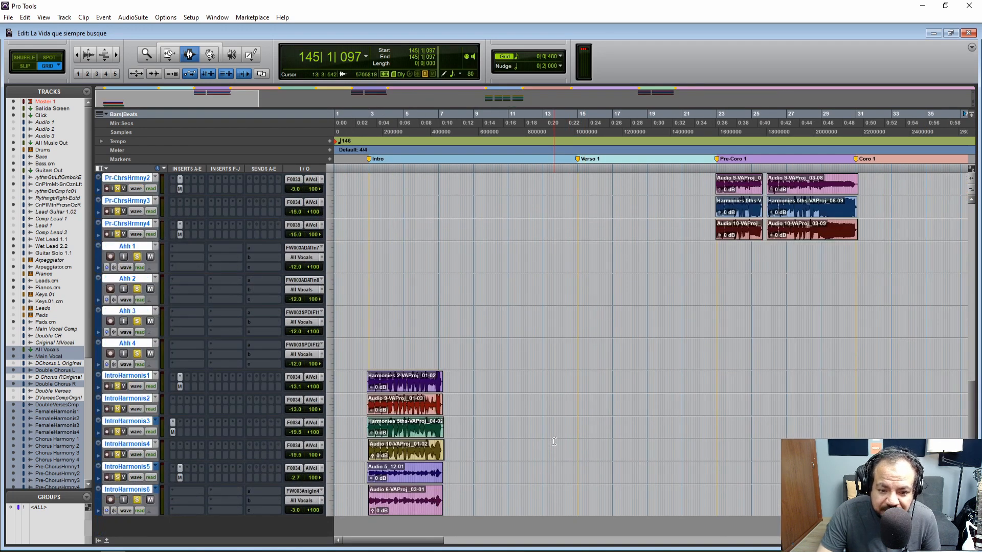
# Set the playback start just before bar 3 and play the six intro harmony tracks together
pyautogui.click(365, 389)
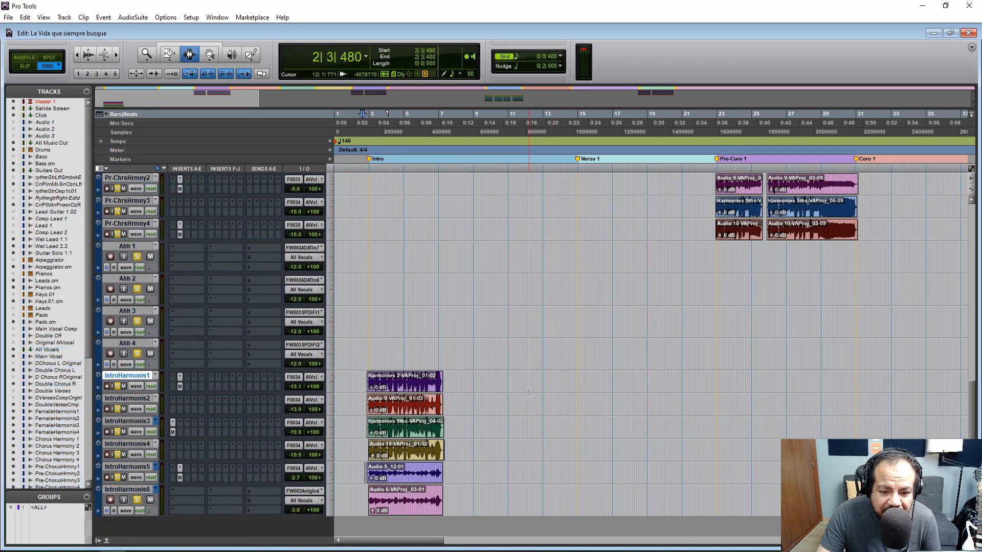
pyautogui.scroll(3, 528, 392)
pyautogui.scroll(-3, 529, 392)
pyautogui.scroll(1, 527, 396)
pyautogui.scroll(8, 526, 394)
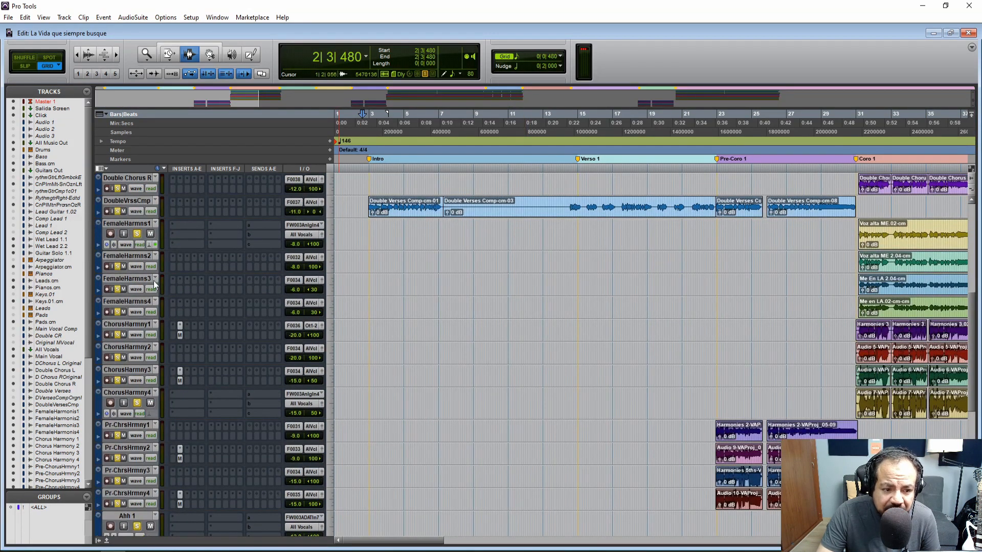
pyautogui.scroll(-10, 553, 347)
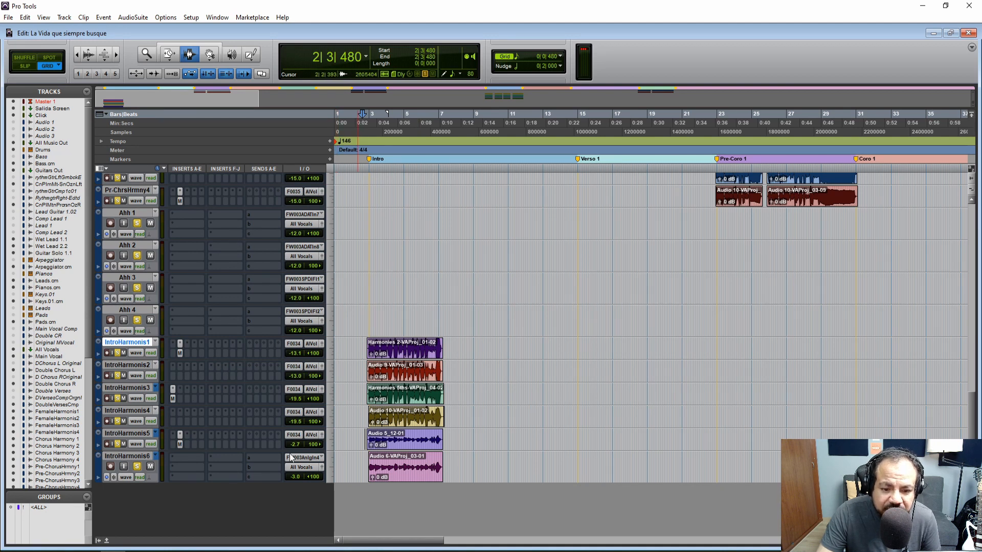
pyautogui.click(365, 353)
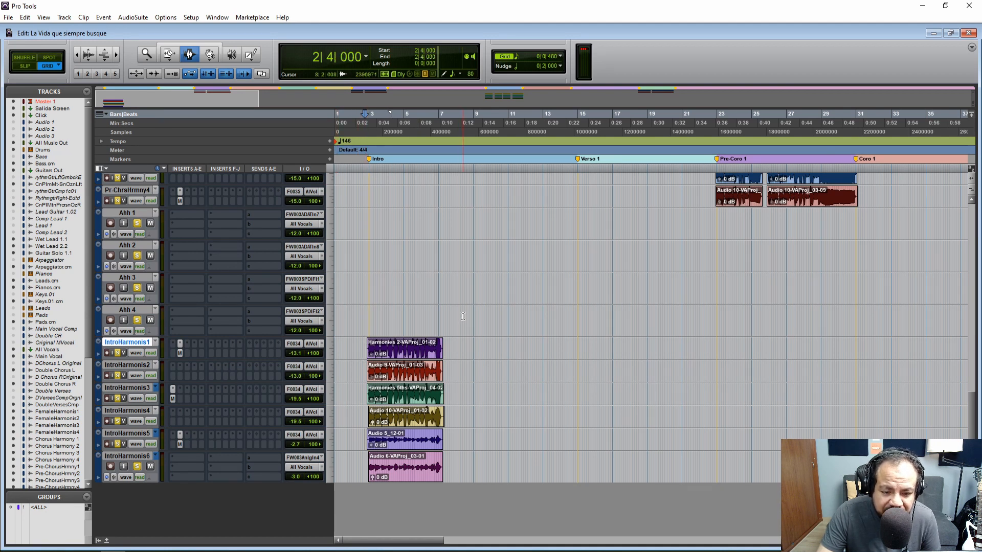
pyautogui.press('space')
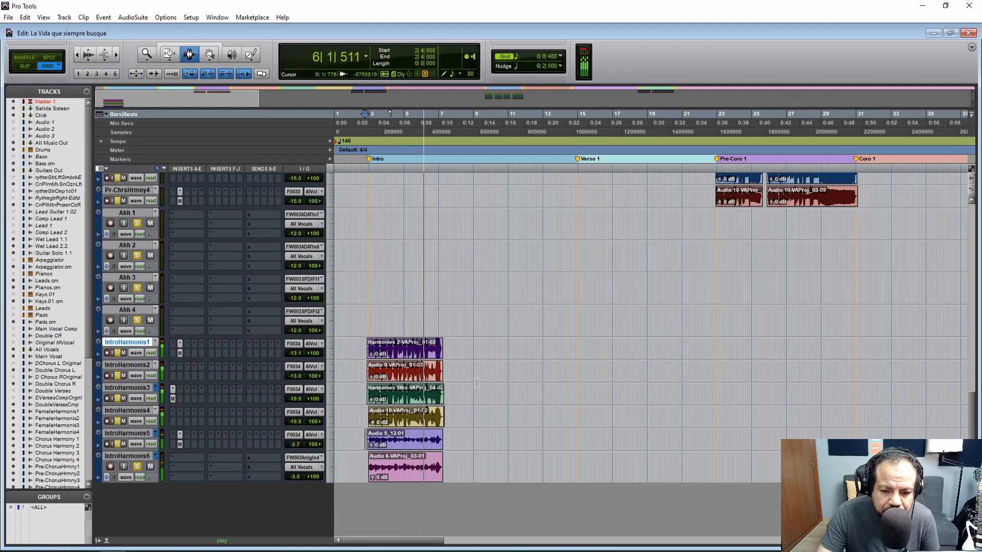
pyautogui.press('space')
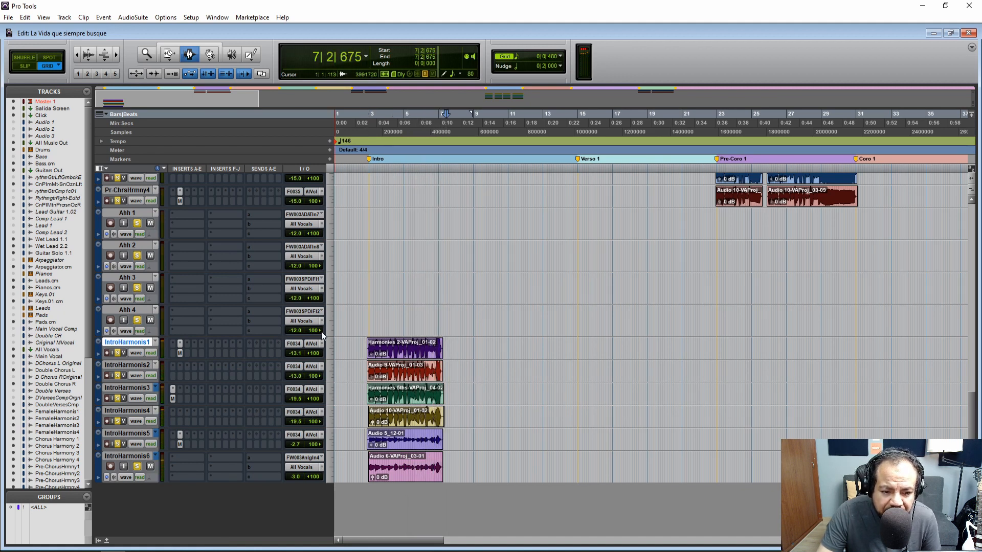
# Play the four pre-chorus harmony tracks from just before the Pre-Coro 1 marker up to Coro 1
pyautogui.moveTo(384, 540); pyautogui.dragTo(408, 541)
pyautogui.scroll(5, 621, 402)
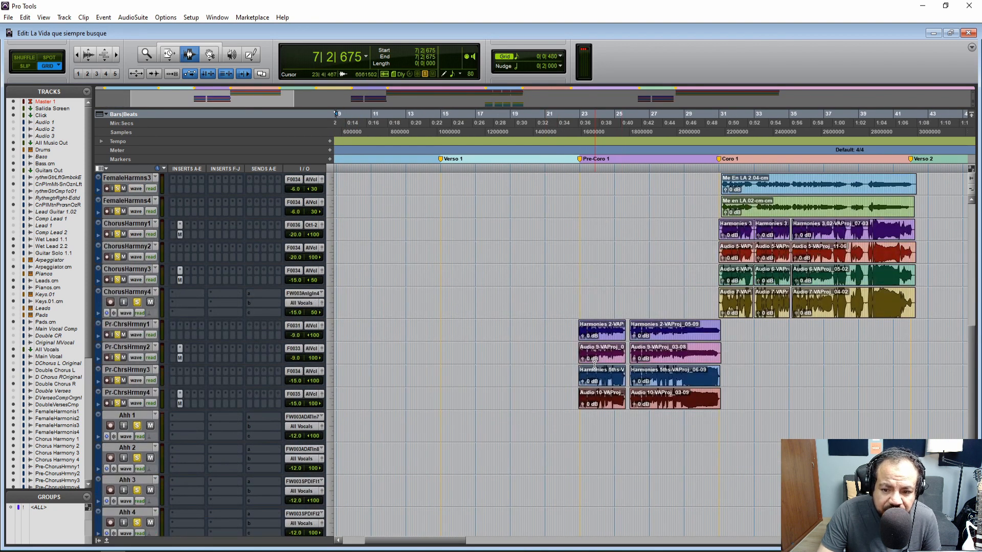
pyautogui.click(577, 337)
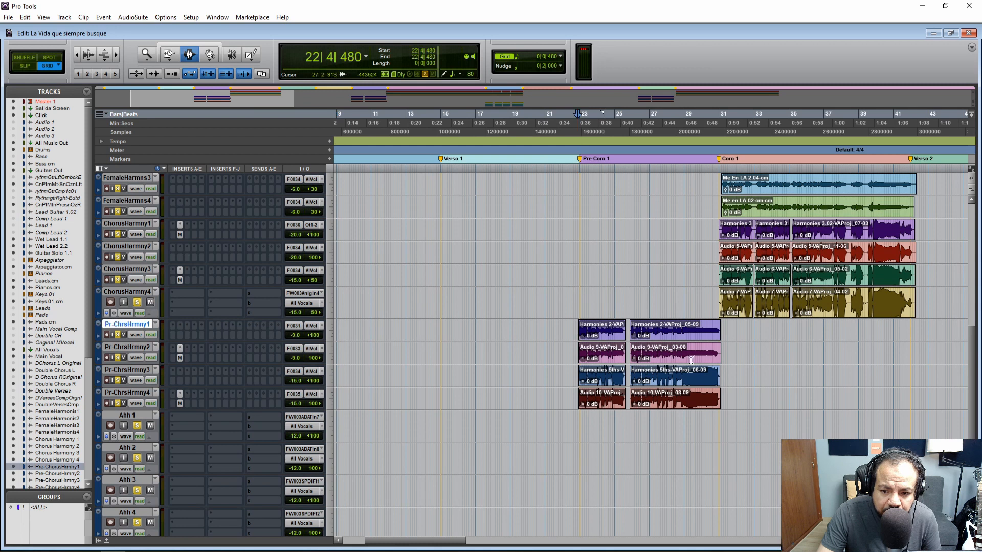
pyautogui.press('space')
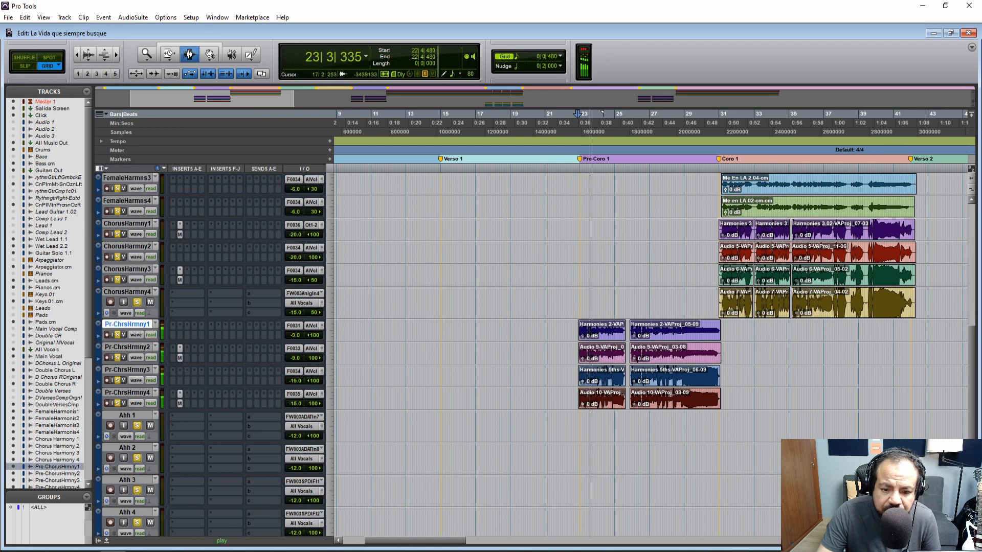
pyautogui.moveTo(438, 541); pyautogui.dragTo(478, 544)
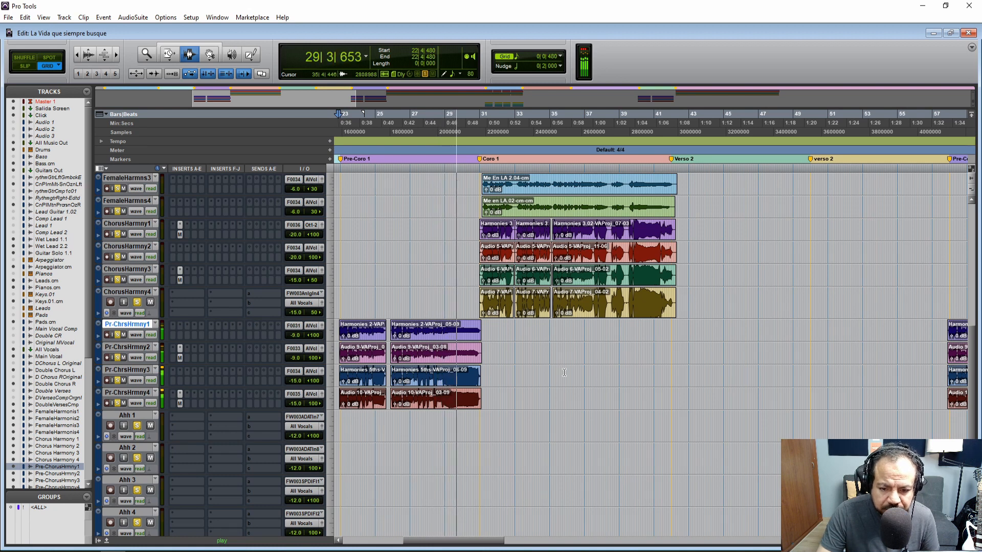
pyautogui.press('space')
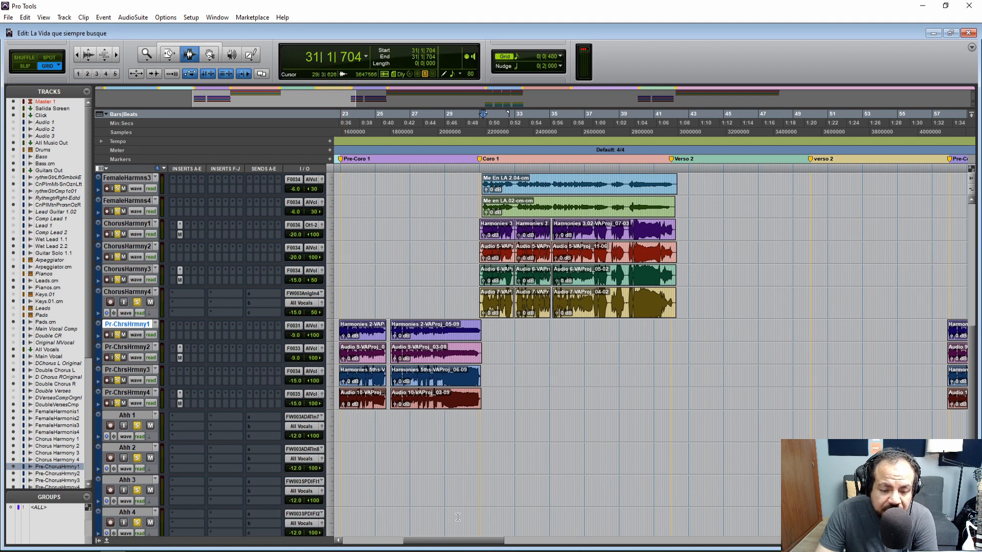
# Play the female and chorus harmony tracks together from bar 66 at the Coro 2 marker through to about bar 77
pyautogui.moveTo(451, 542); pyautogui.dragTo(558, 544)
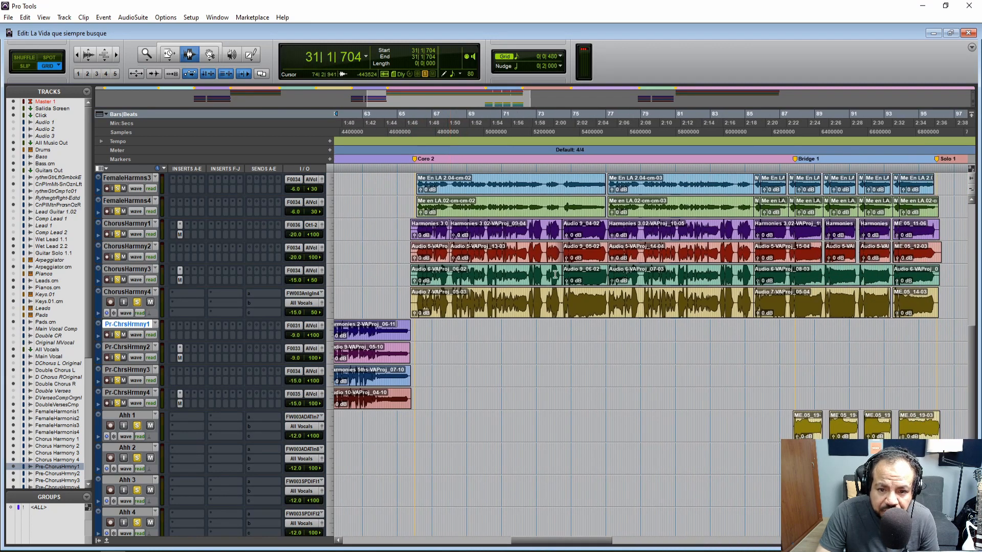
pyautogui.click(406, 253)
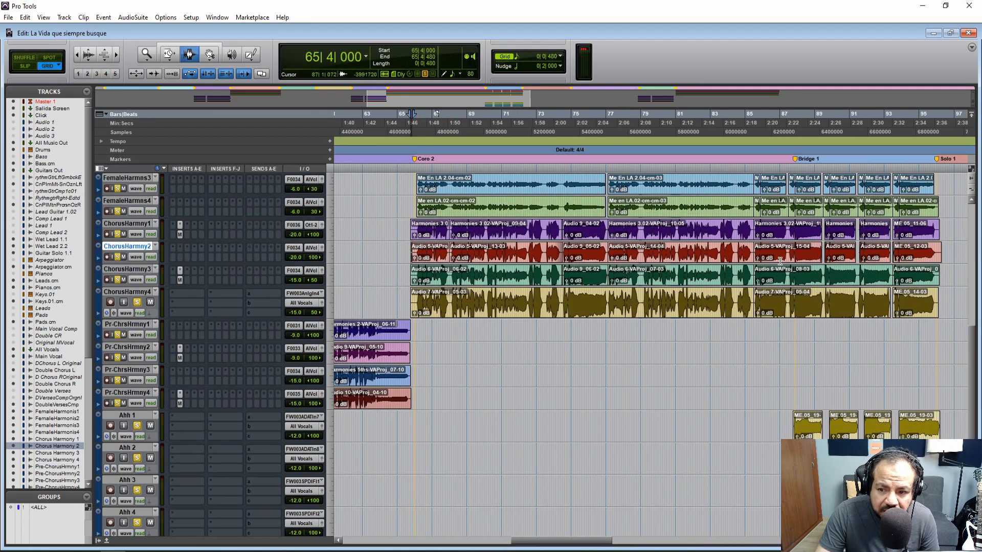
pyautogui.click(414, 268)
pyautogui.press('space')
pyautogui.scroll(2, 573, 374)
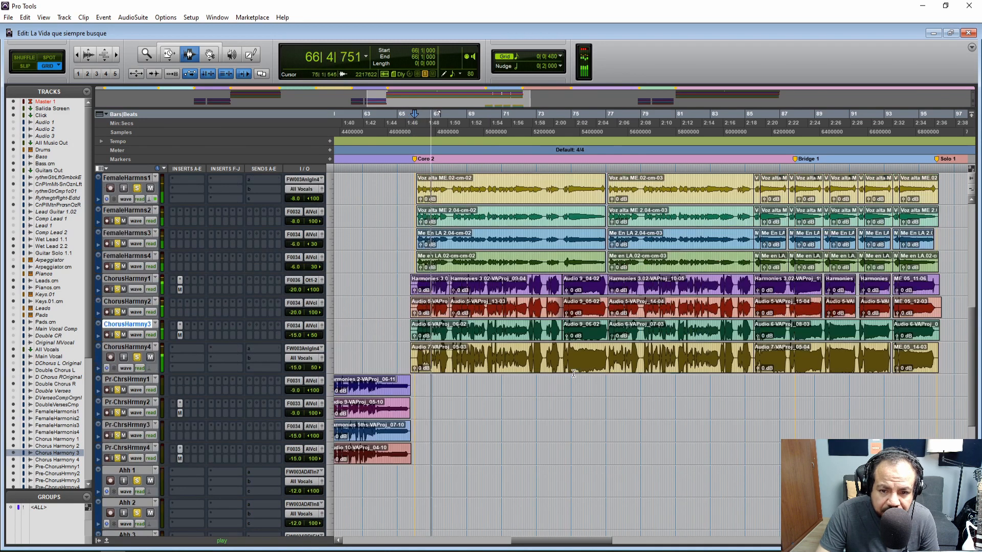
pyautogui.scroll(1, 573, 374)
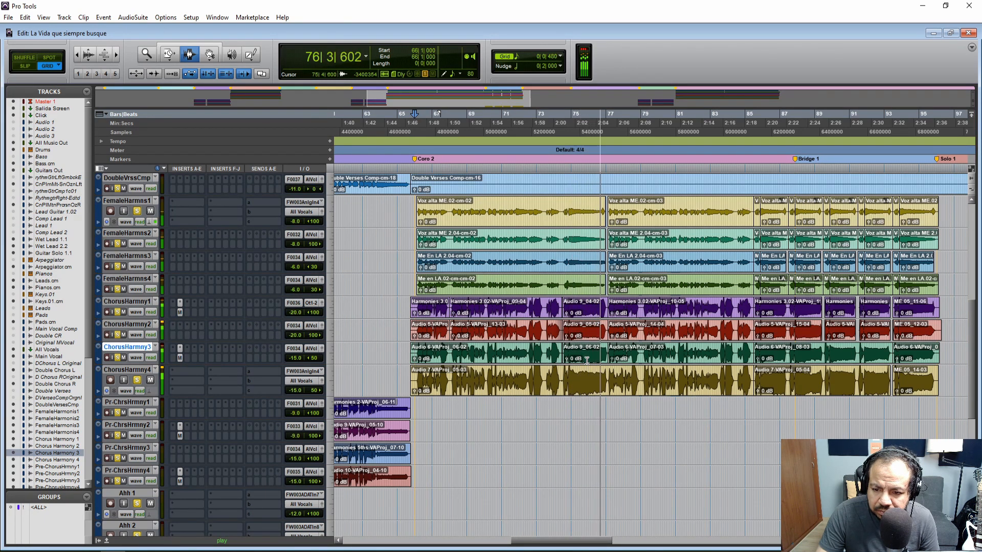
pyautogui.press('space')
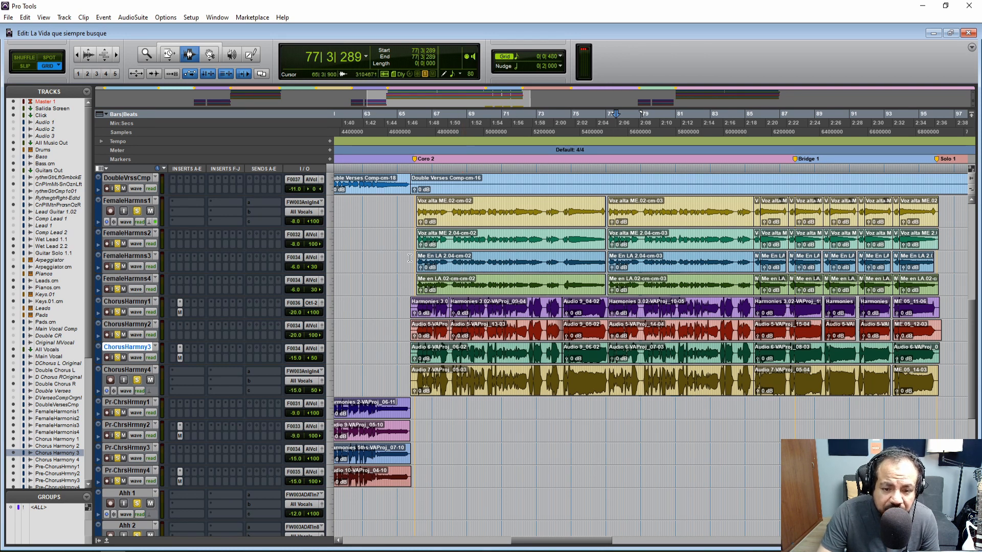
# Go to the Ahh harmony clips in Bridge 1 and set the playback start at bar 87, just before the marker
pyautogui.moveTo(560, 540); pyautogui.dragTo(608, 538)
pyautogui.scroll(-4, 534, 391)
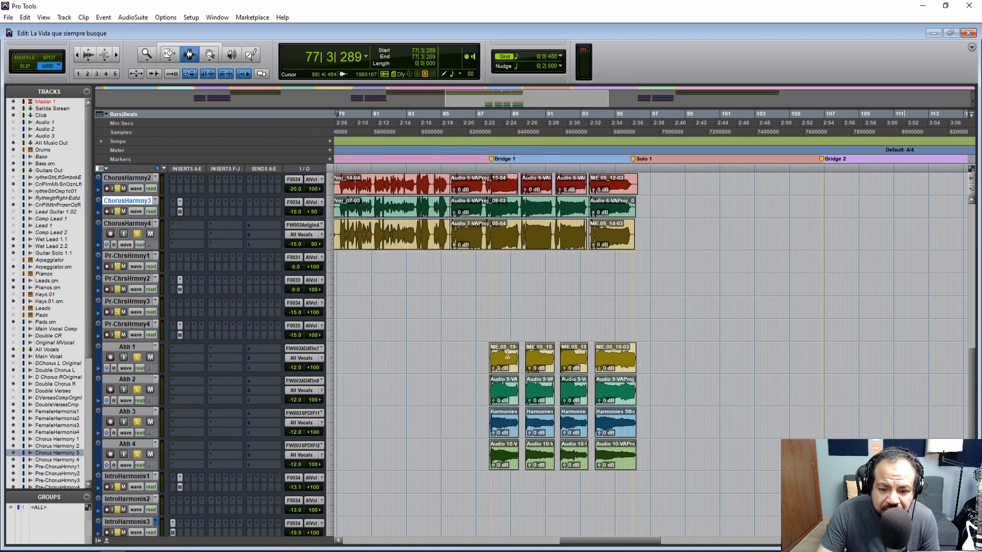
pyautogui.click(478, 348)
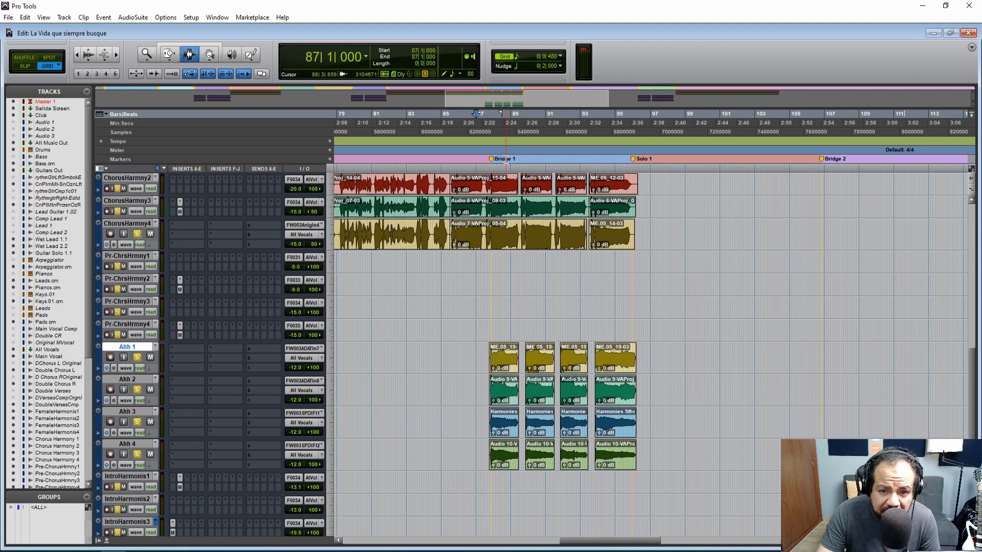
# Try moving the Bridge 1 marker back to about bar 85, and undo the marker edit
pyautogui.moveTo(493, 161); pyautogui.dragTo(450, 160)
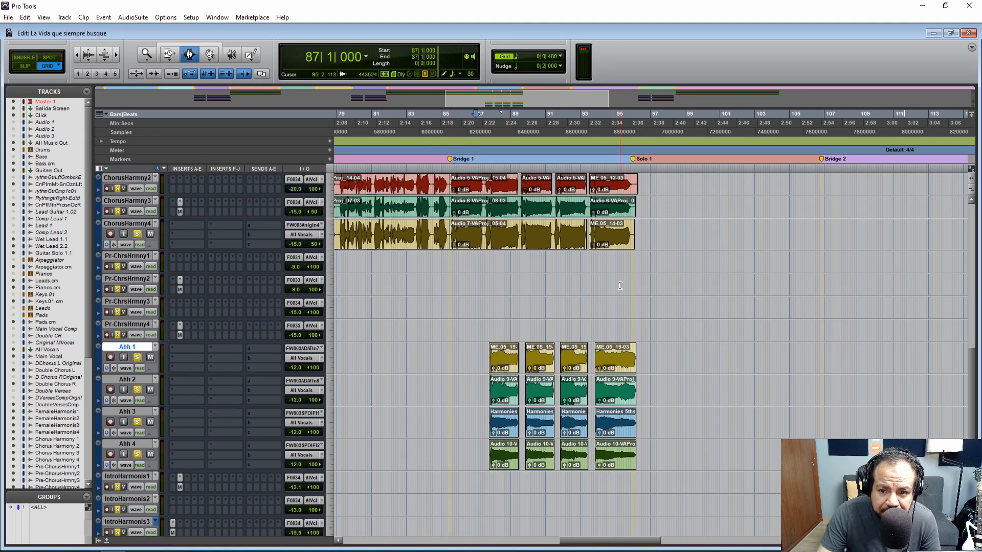
pyautogui.click(25, 18)
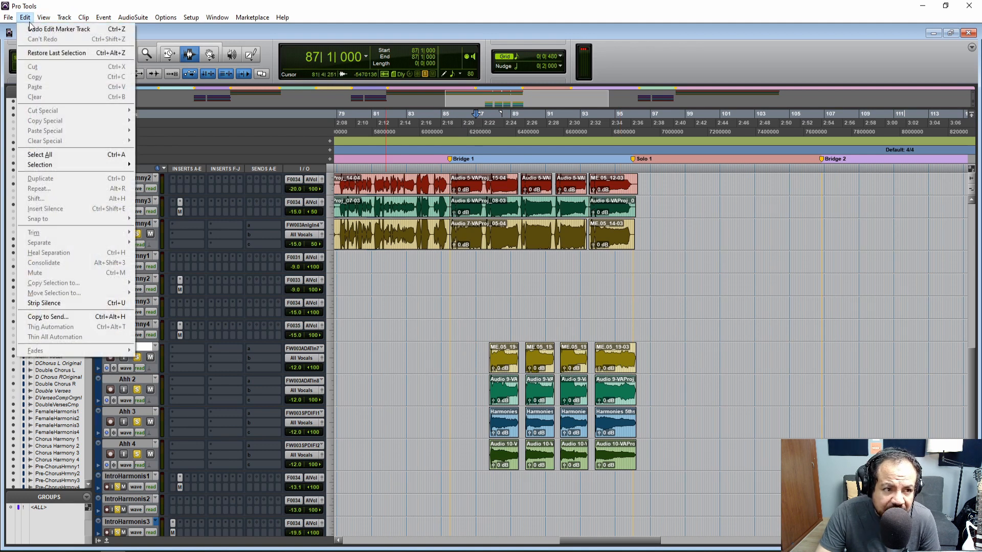
pyautogui.click(42, 30)
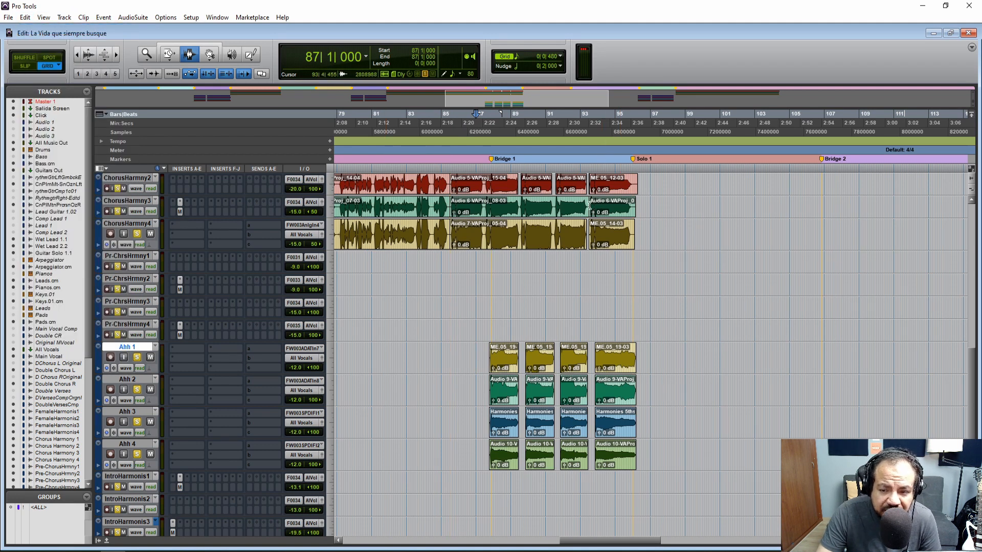
# Play the chorus and Ahh harmonies together from bar 85, beat 3, through Bridge 1 into the start of Solo 1
pyautogui.click(448, 213)
pyautogui.press('space')
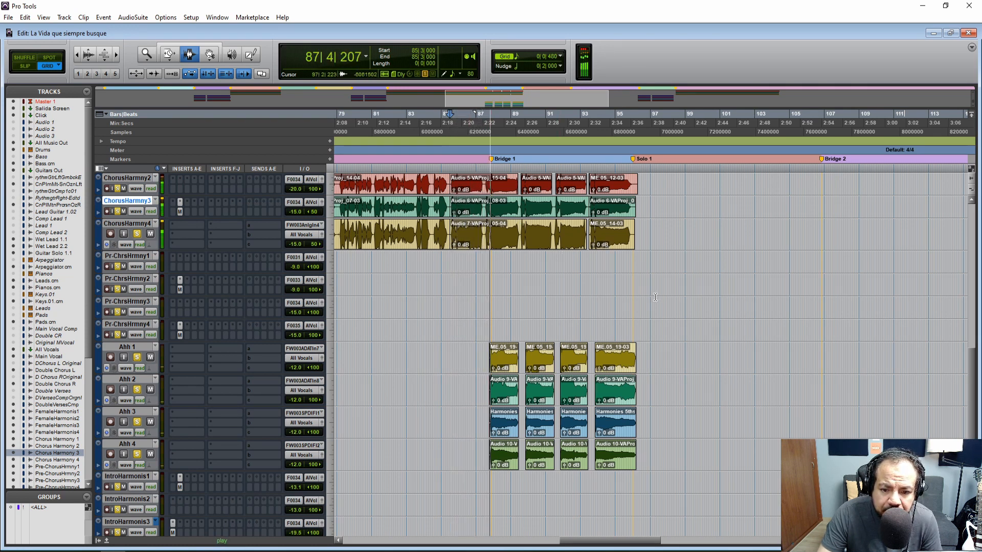
pyautogui.moveTo(605, 540); pyautogui.dragTo(628, 541)
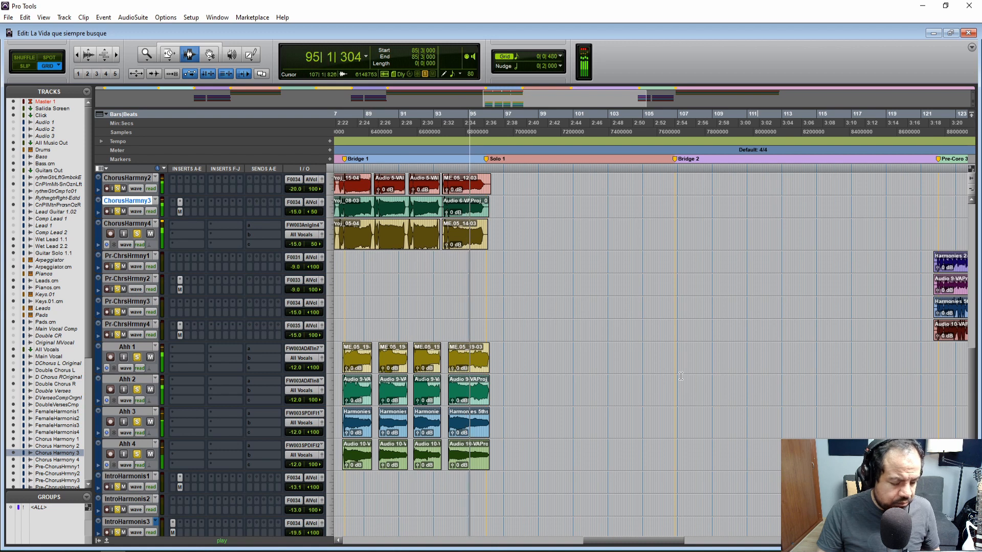
pyautogui.press('space')
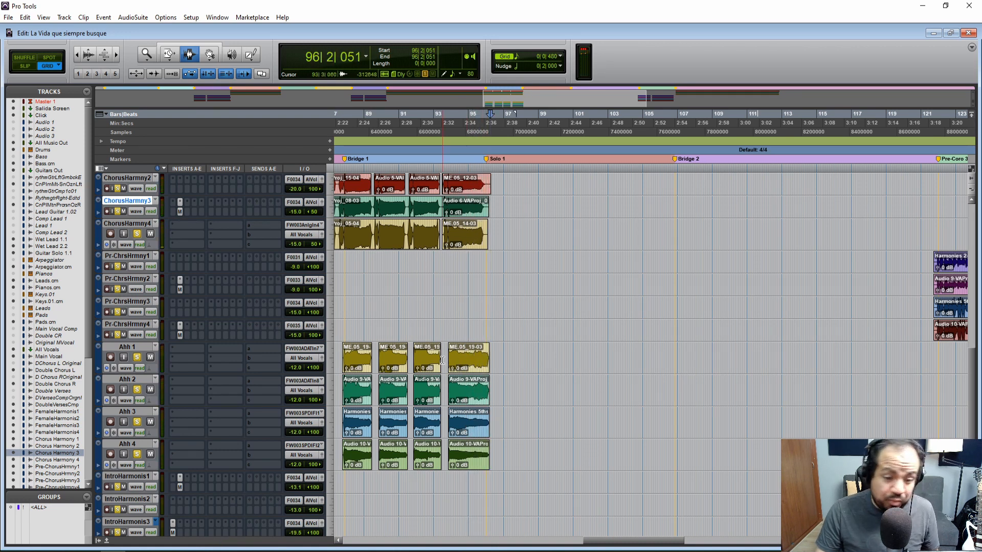
# Look over the bridge vocal tracks and place the playback start just before the Pre-Coro 3 marker
pyautogui.scroll(7, 442, 360)
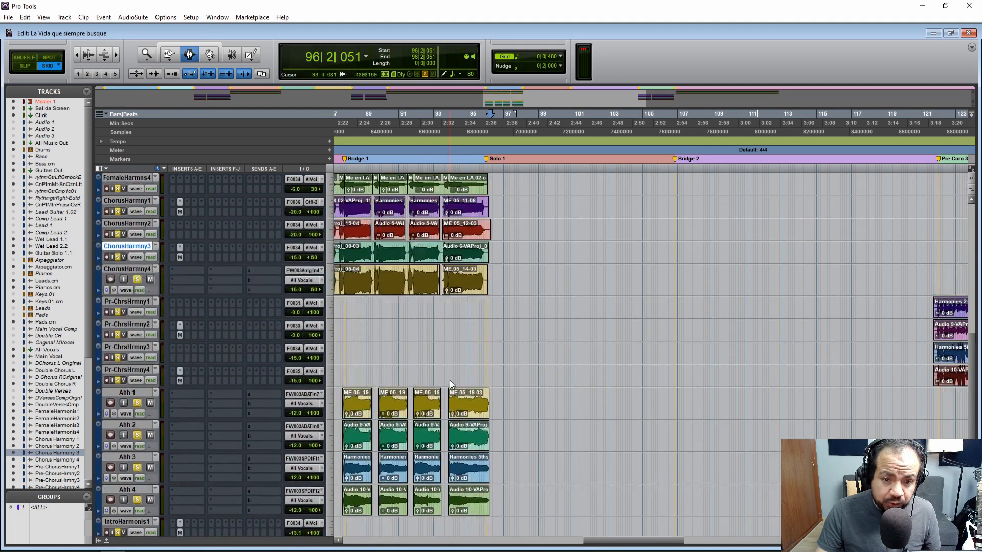
pyautogui.scroll(3, 449, 381)
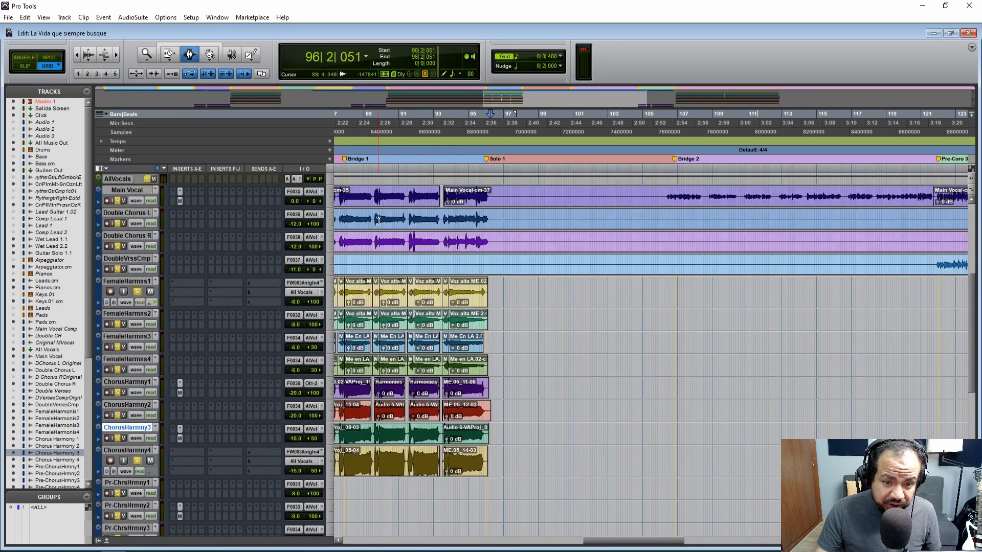
pyautogui.scroll(-3, 538, 476)
pyautogui.moveTo(643, 542); pyautogui.dragTo(726, 543)
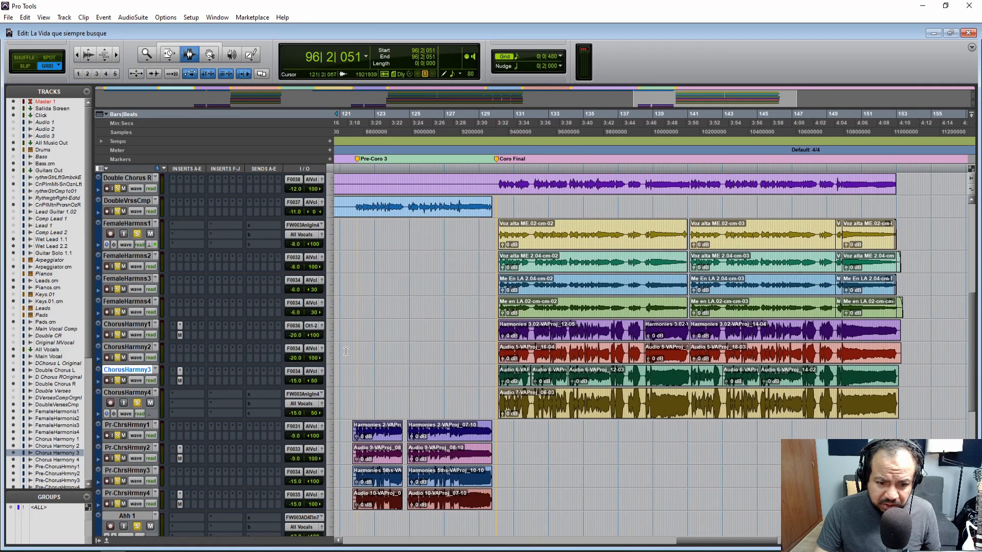
pyautogui.click(353, 352)
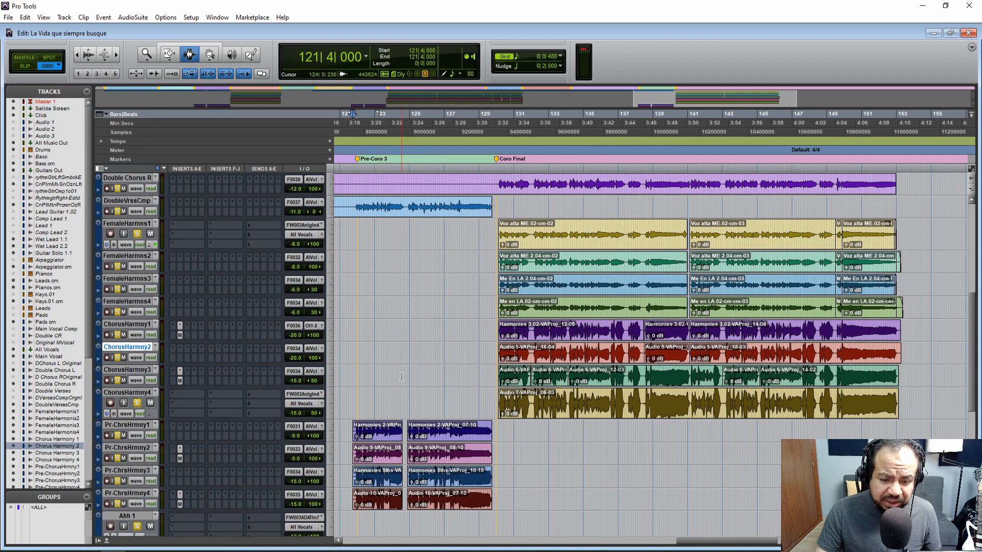
# Clear solo on all tracks and play the full arrangement from bar 130 at Coro Final to about bar 143
pyautogui.click(496, 313)
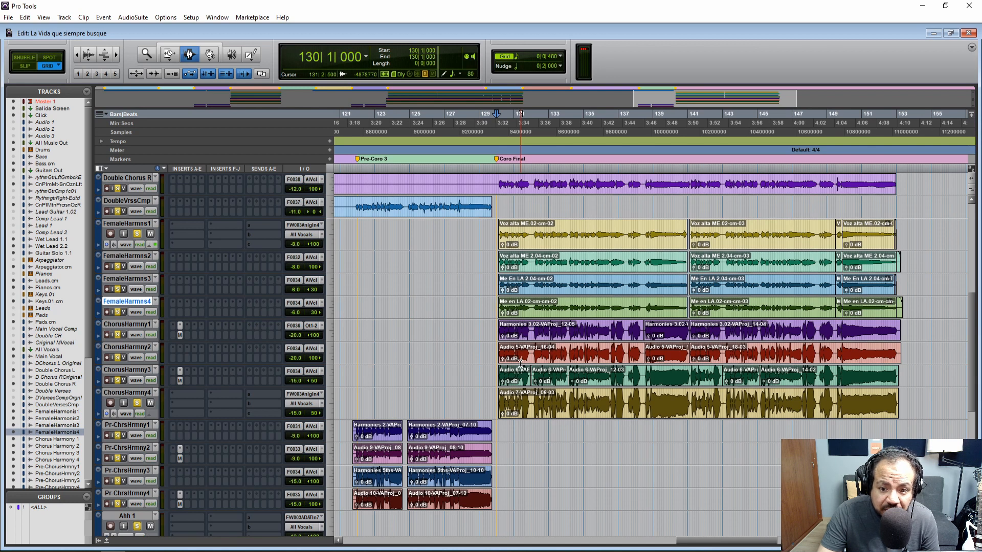
pyautogui.keyDown('alt'); pyautogui.click(137, 403); pyautogui.keyUp('alt')
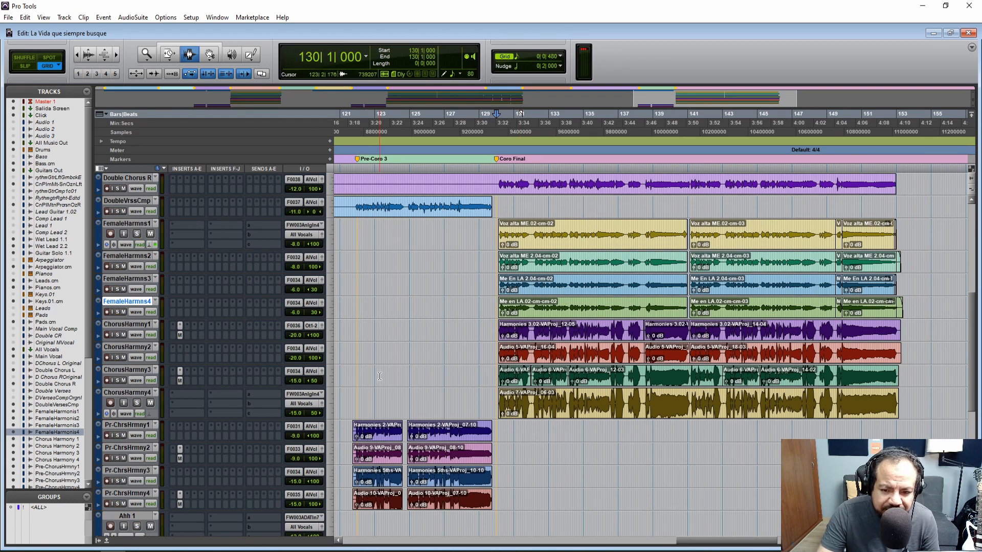
pyautogui.press('space')
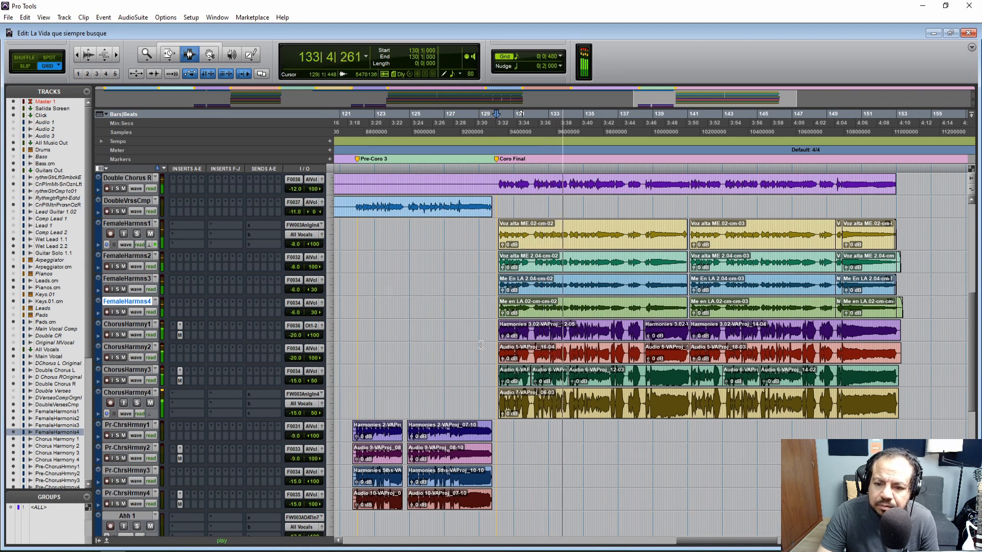
pyautogui.scroll(2, 483, 347)
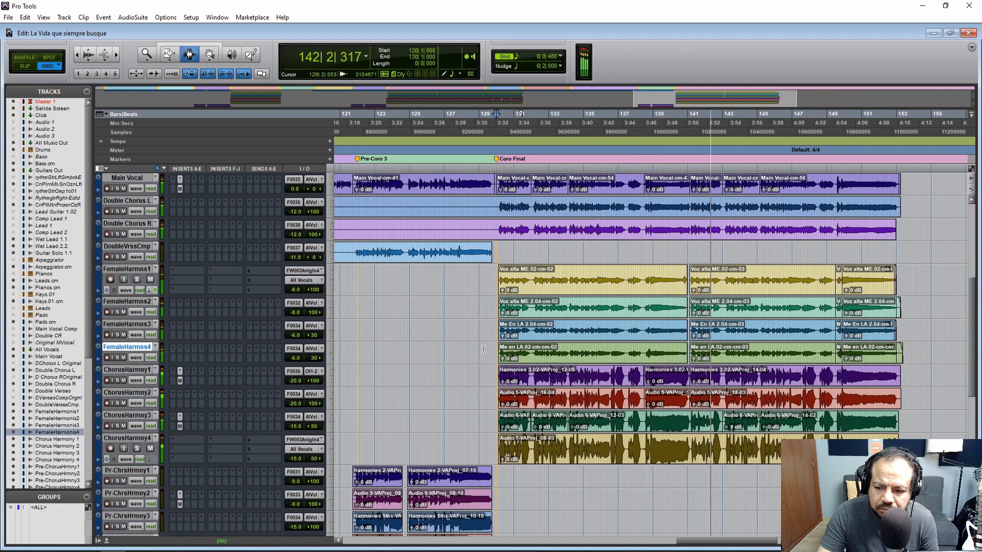
pyautogui.press('space')
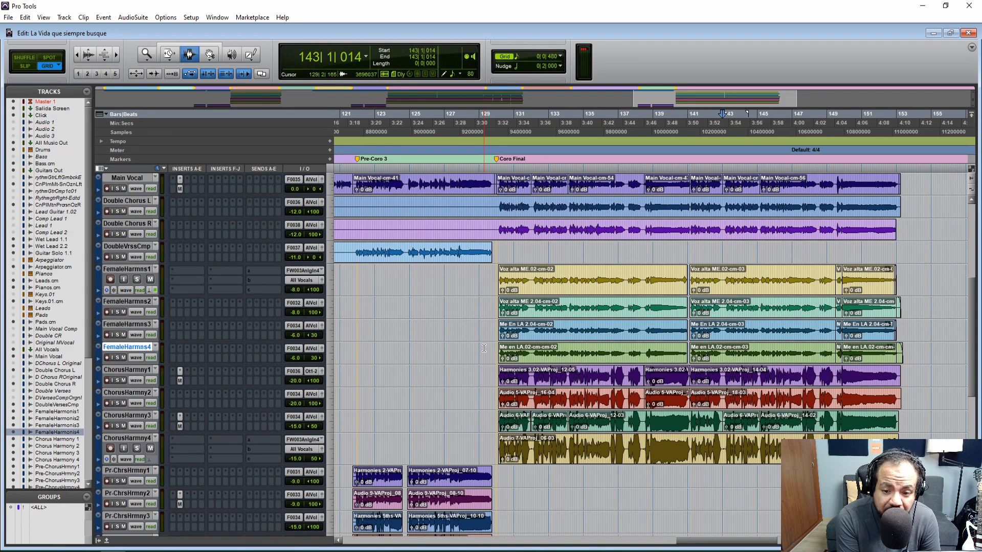
# Look over the instrument, lead vocal, double and harmony tracks from the intro through Coro Final
pyautogui.scroll(-5, 409, 307)
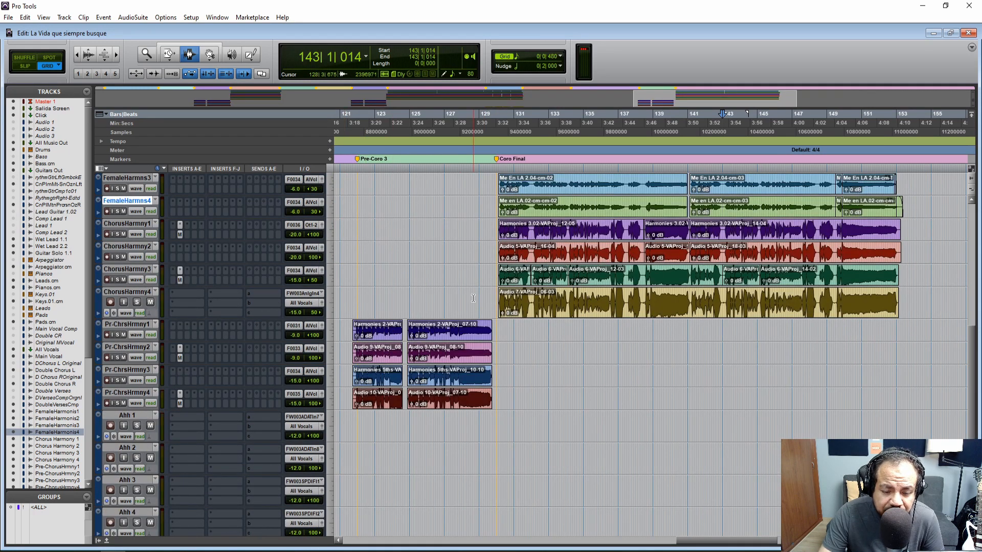
pyautogui.hscroll(-10, 356, 293)
pyautogui.scroll(8, 546, 420)
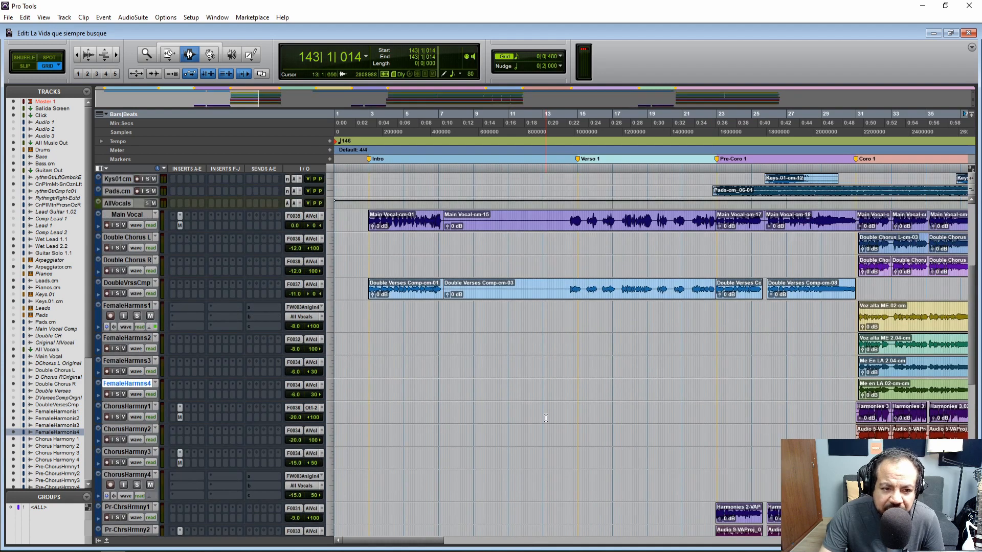
pyautogui.scroll(3, 546, 420)
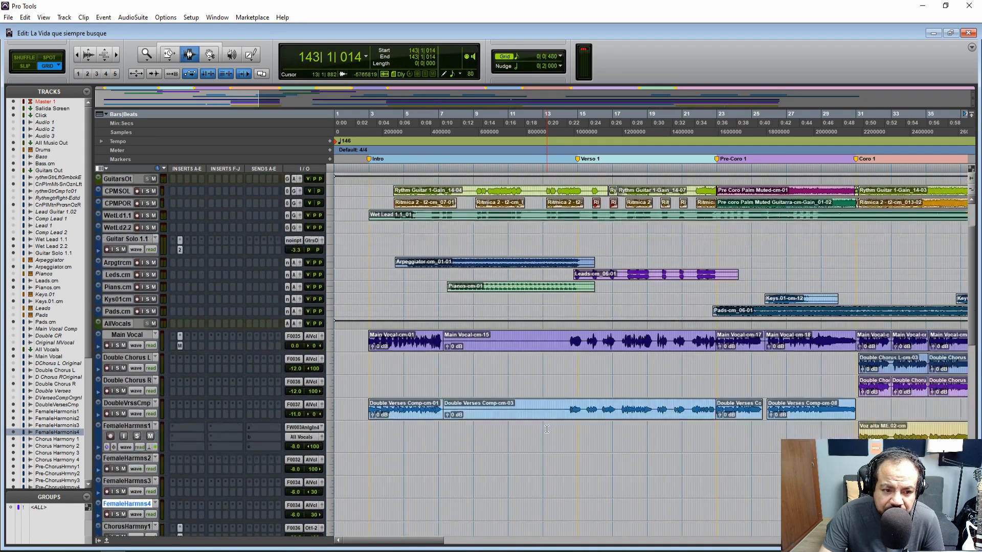
pyautogui.scroll(-12, 547, 430)
pyautogui.moveTo(415, 540); pyautogui.dragTo(730, 543)
pyautogui.scroll(6, 665, 389)
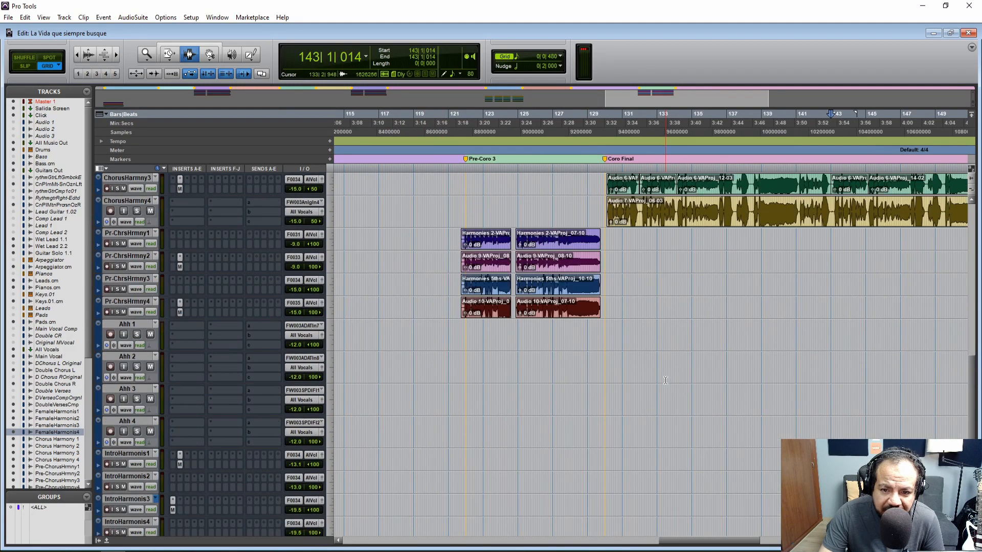
pyautogui.moveTo(731, 540); pyautogui.dragTo(763, 537)
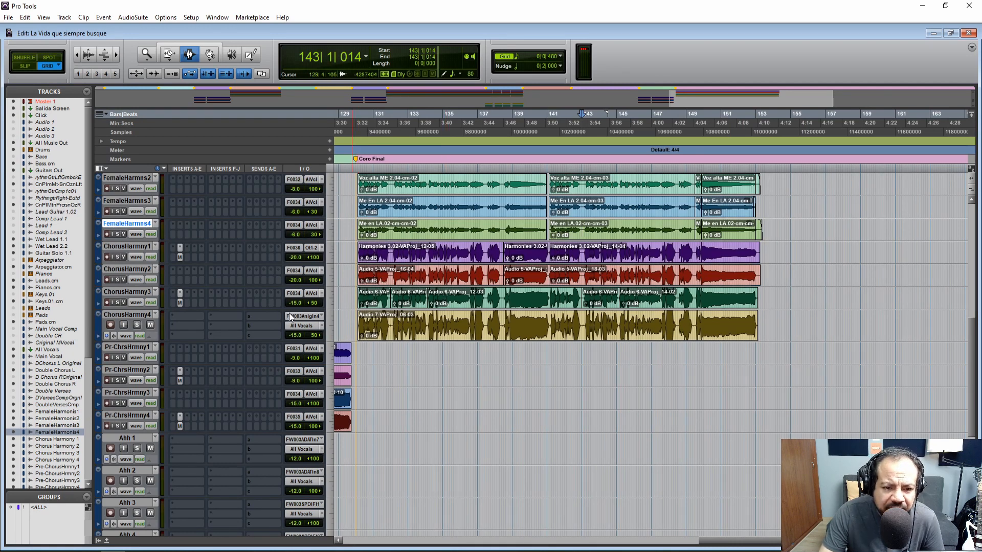
pyautogui.scroll(5, 522, 381)
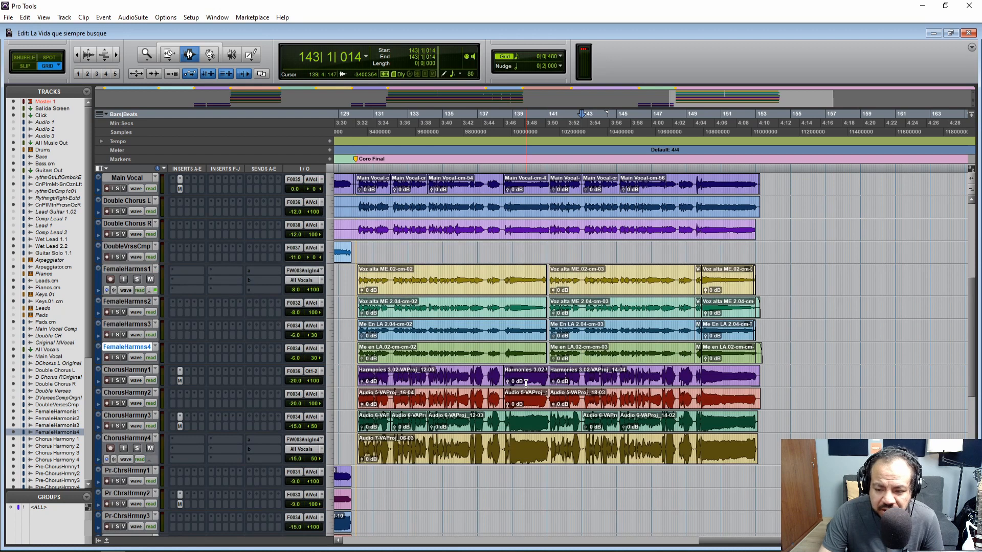